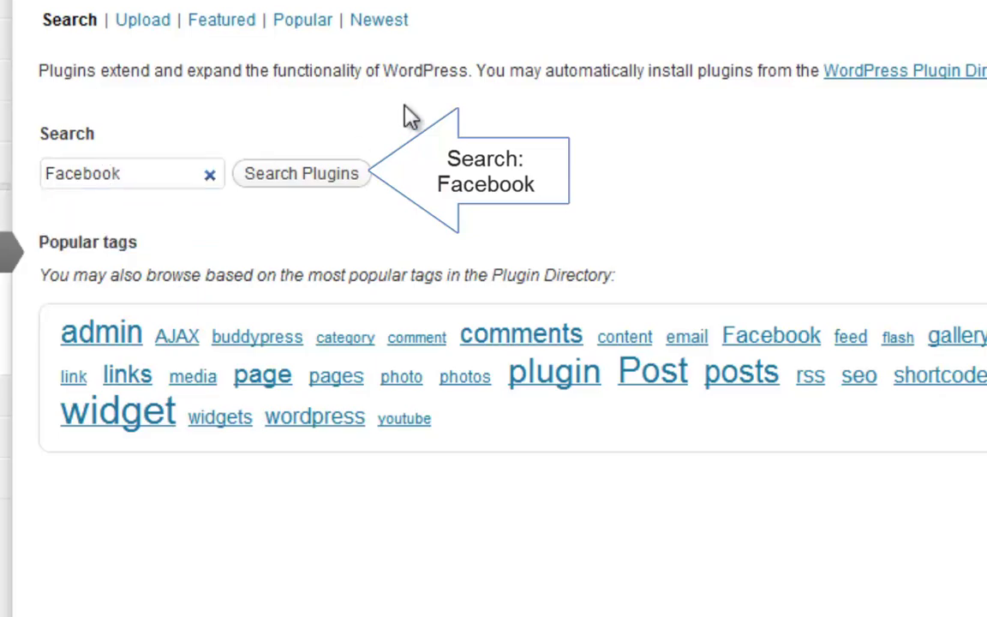
Search the plugin directory for Facebook, and install and activate the Facebook 1.0.2 plugin.
left_click(286, 170)
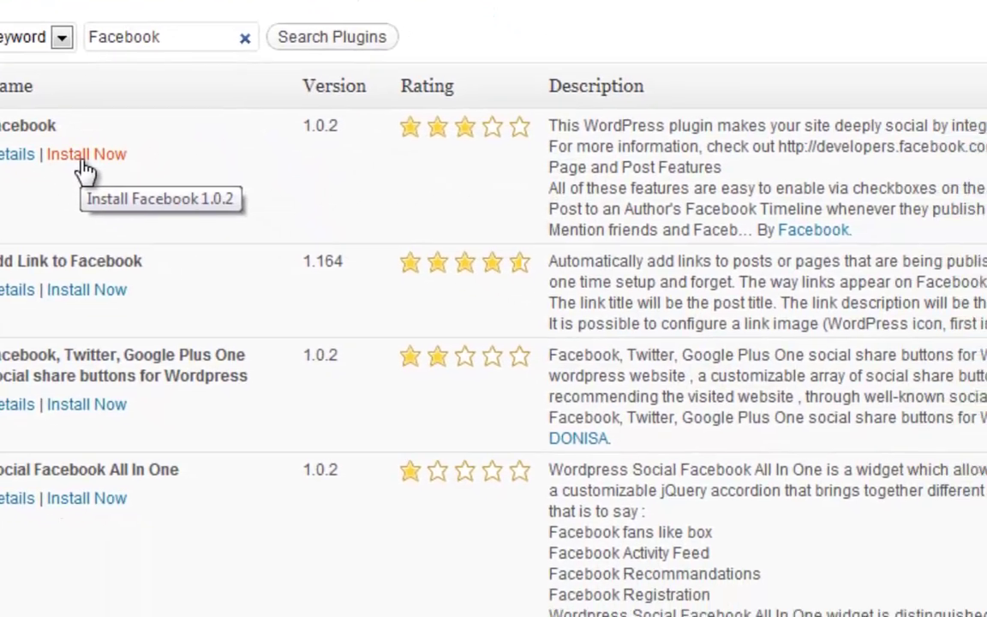
left_click(85, 155)
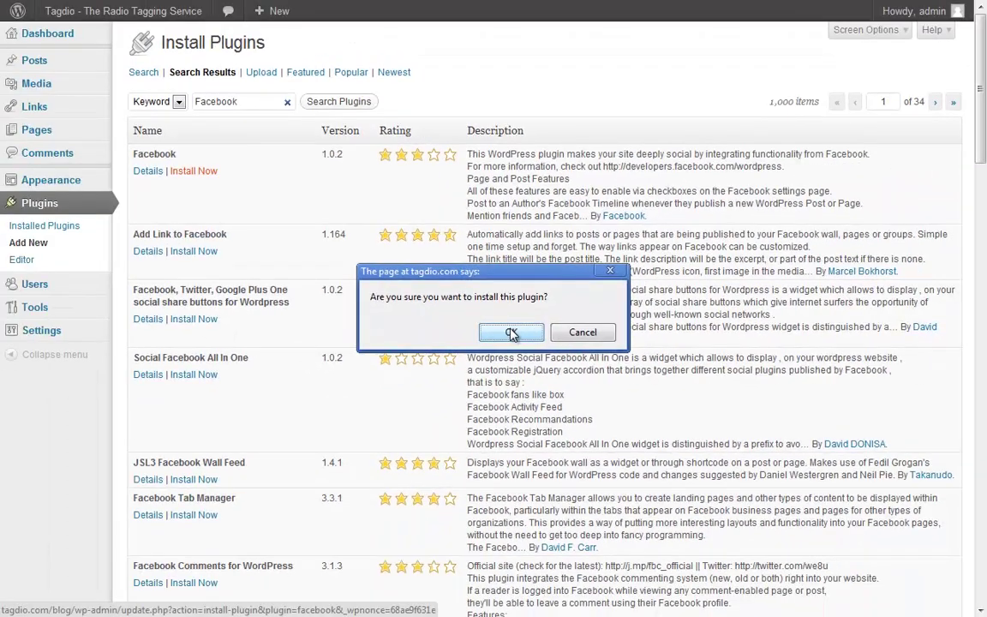
left_click(510, 332)
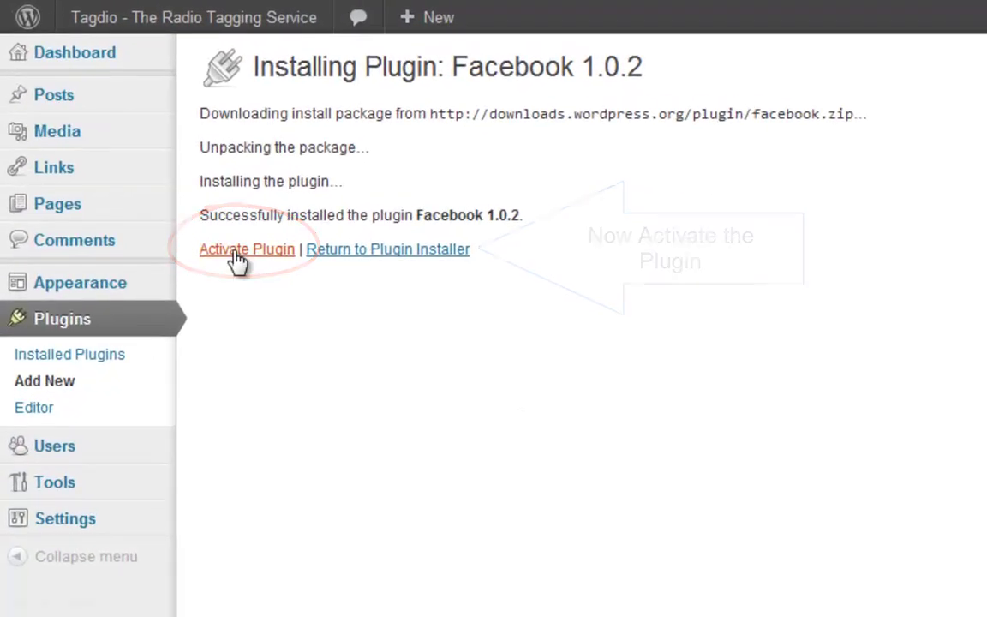
left_click(238, 257)
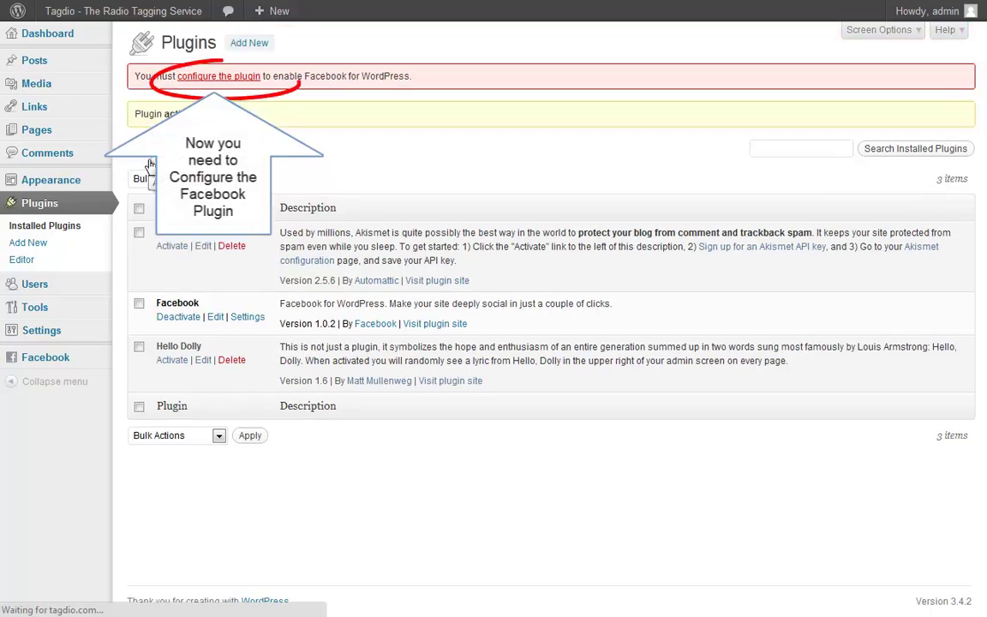
Start configuring the Facebook plugin and follow its setup instructions to the Facebook developers apps page.
left_click(216, 77)
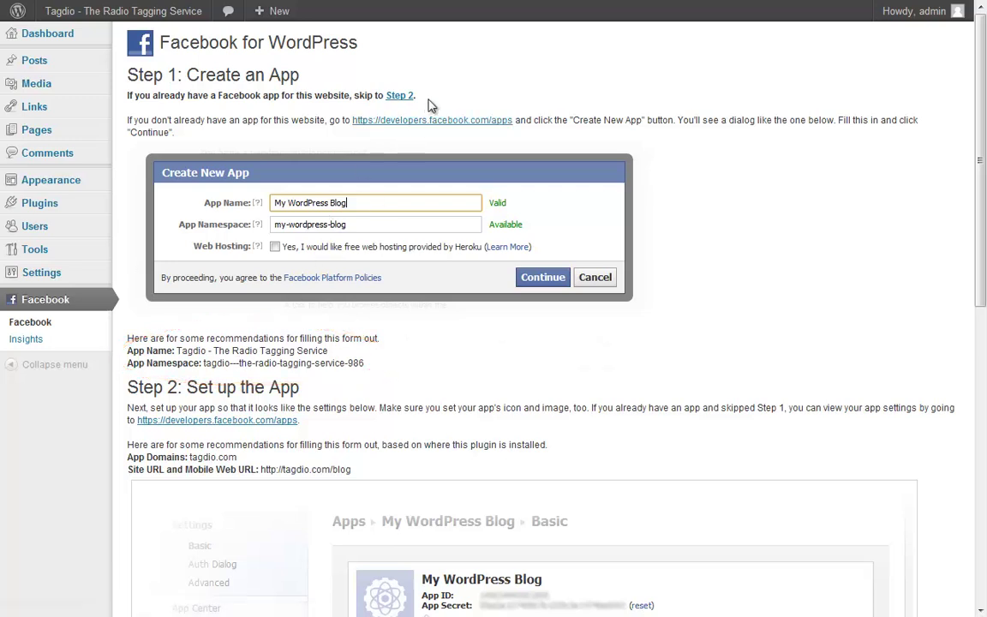
left_click(417, 121)
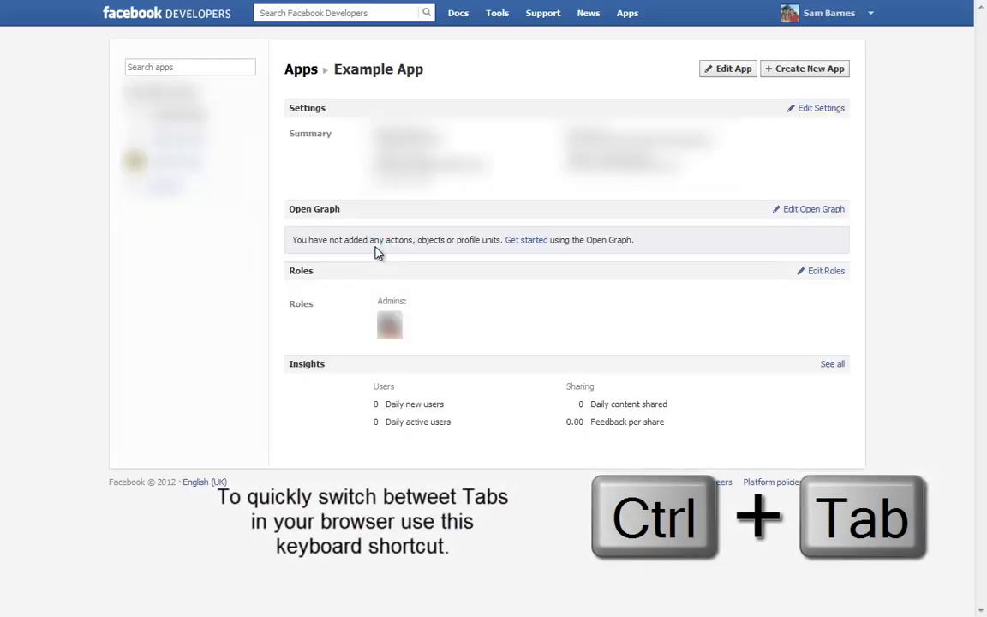
Start a new Facebook app, copying the App Name suggested in WordPress as "Tagdio - The Radio Tagging Servi".
key("ctrl+Tab")
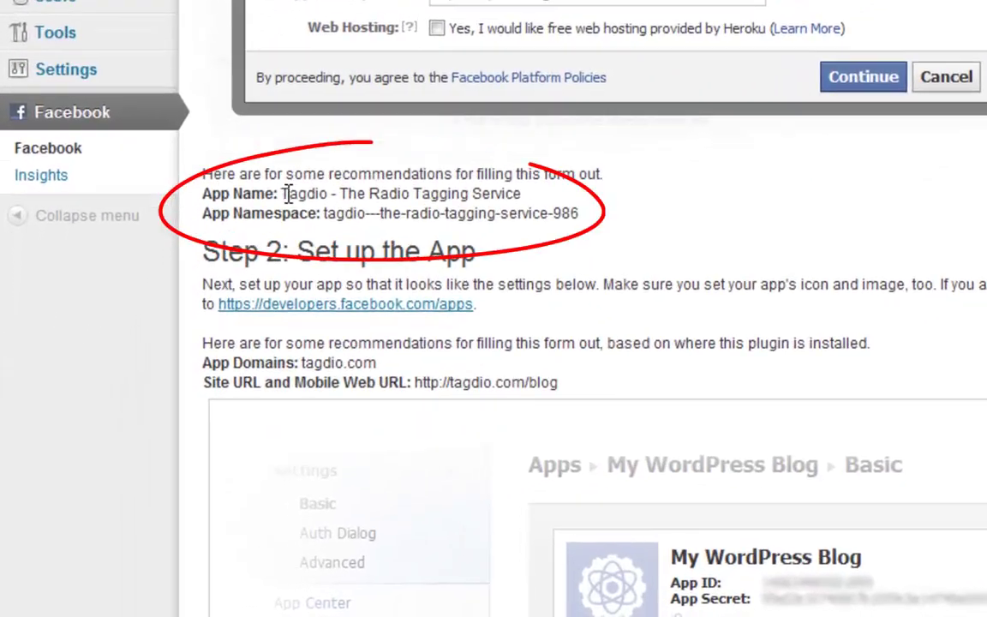
left_click_drag(287, 194, 529, 203)
key("ctrl+c")
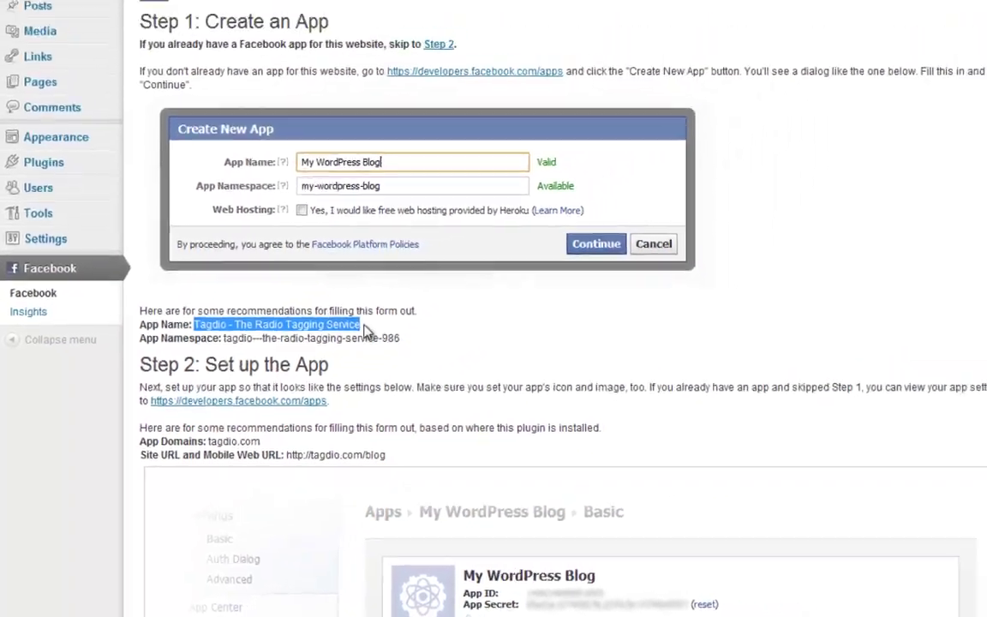
key("ctrl+Tab")
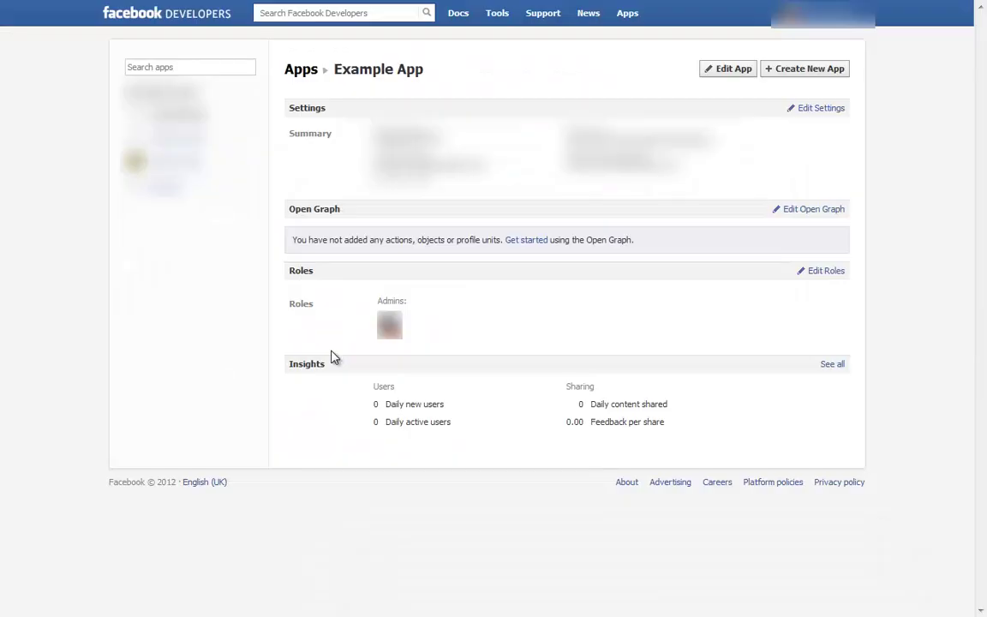
left_click(810, 69)
key("ctrl+v")
Copy the suggested App Namespace from WordPress into the new app as "tagdio---the-radio-t" and submit the form.
key("ctrl+Tab")
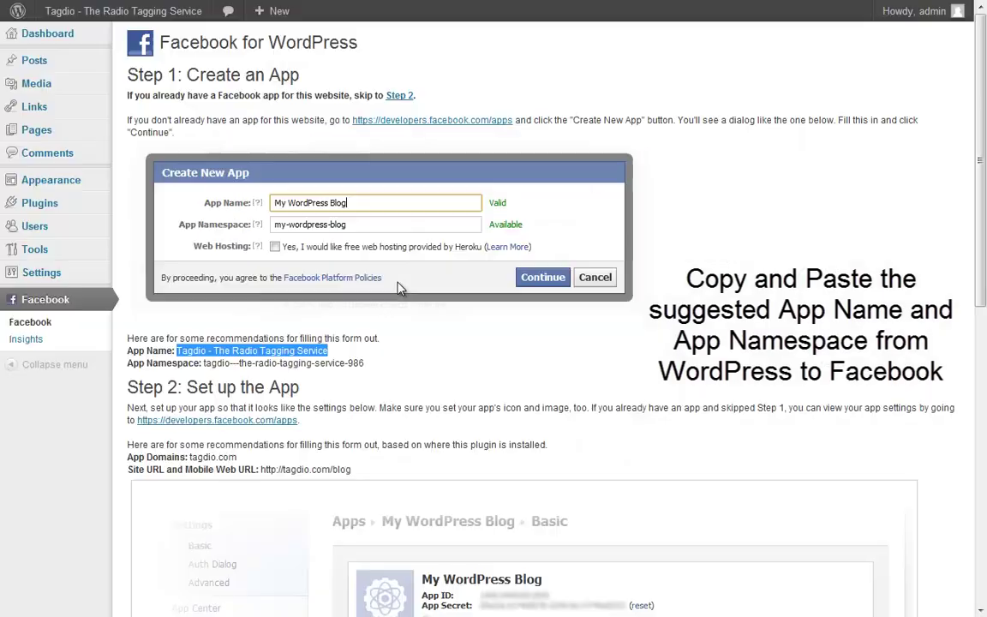
left_click_drag(204, 364, 394, 368)
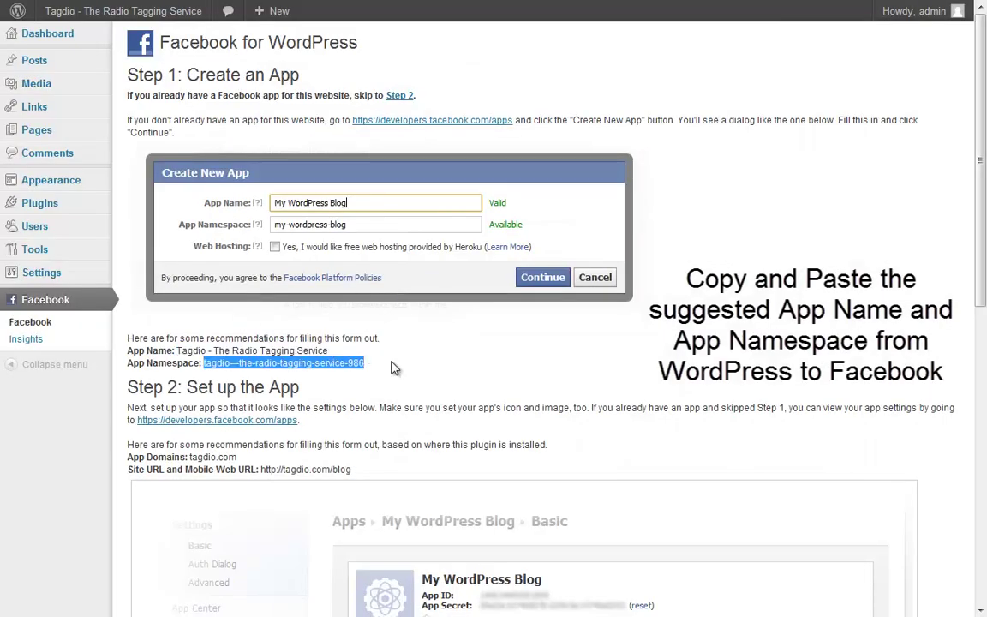
key("ctrl+c")
key("ctrl+Tab")
left_click(460, 174)
key("ctrl+v")
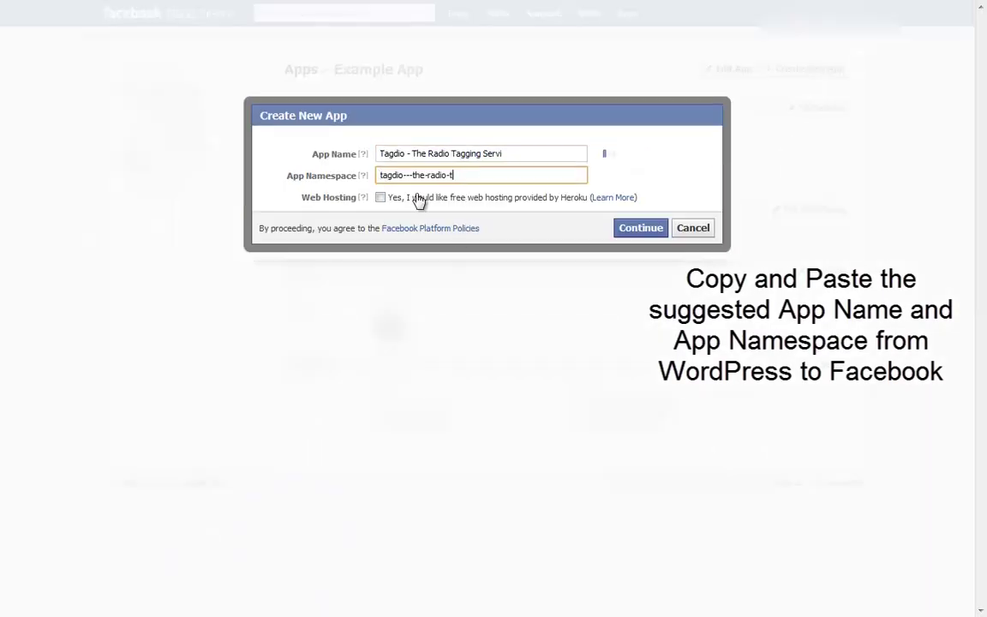
left_click(645, 230)
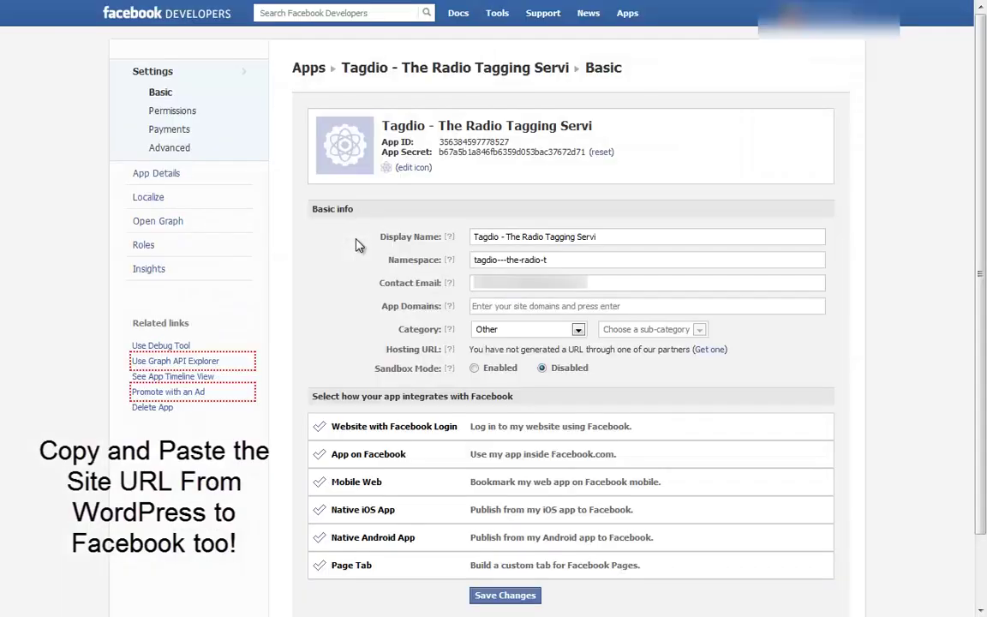
scroll(358, 246, "down", 2)
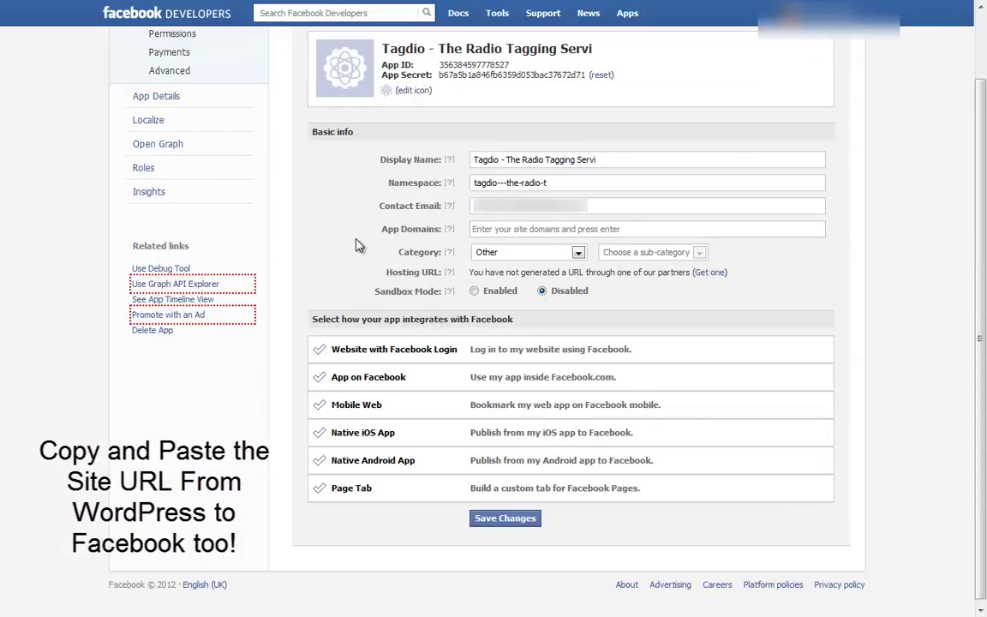
left_click(322, 350)
key("ctrl+Tab")
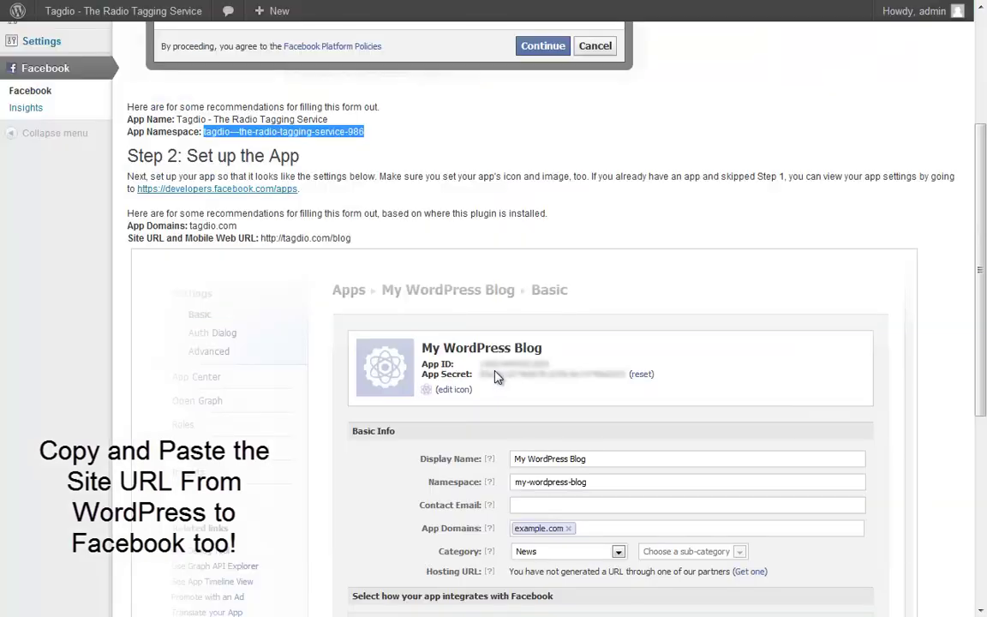
mouse_move(262, 238)
left_mouse_down()
mouse_move(315, 238)
mouse_move(268, 239)
left_mouse_up()
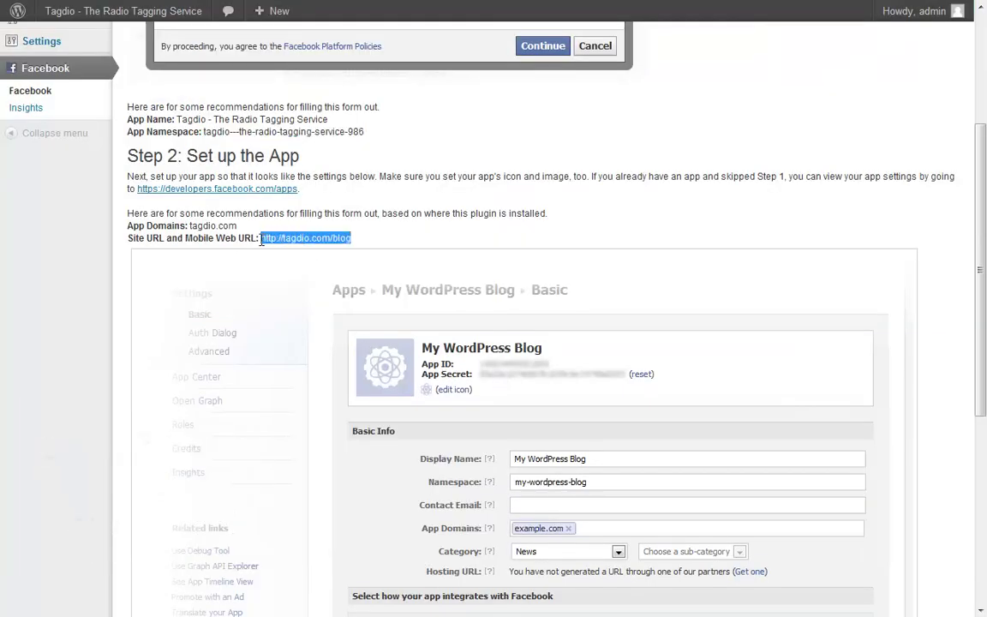
key("ctrl+c")
key("ctrl+Tab")
left_click(531, 369)
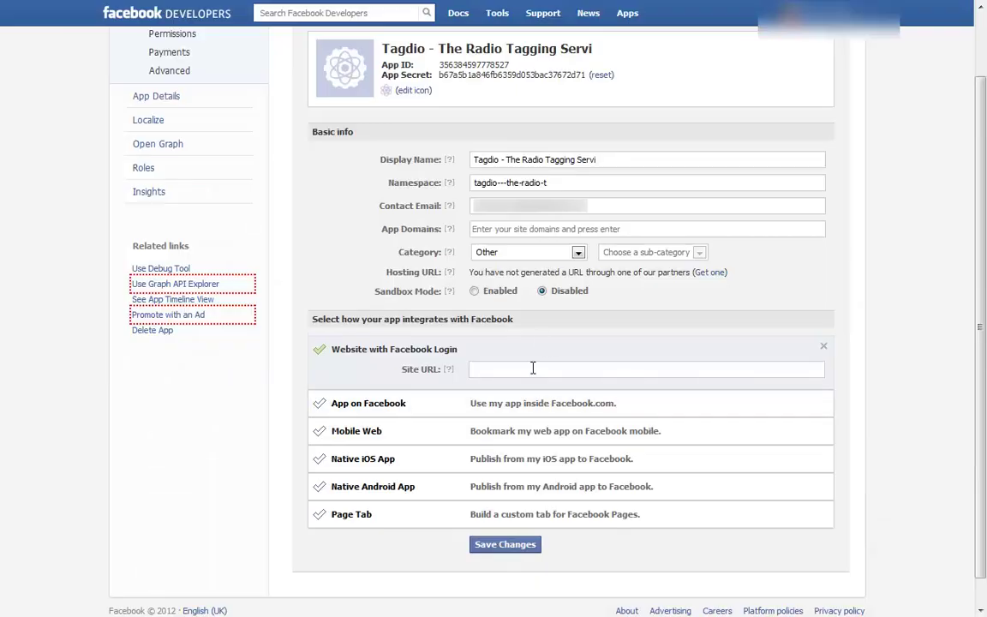
key("ctrl+v")
left_click(518, 545)
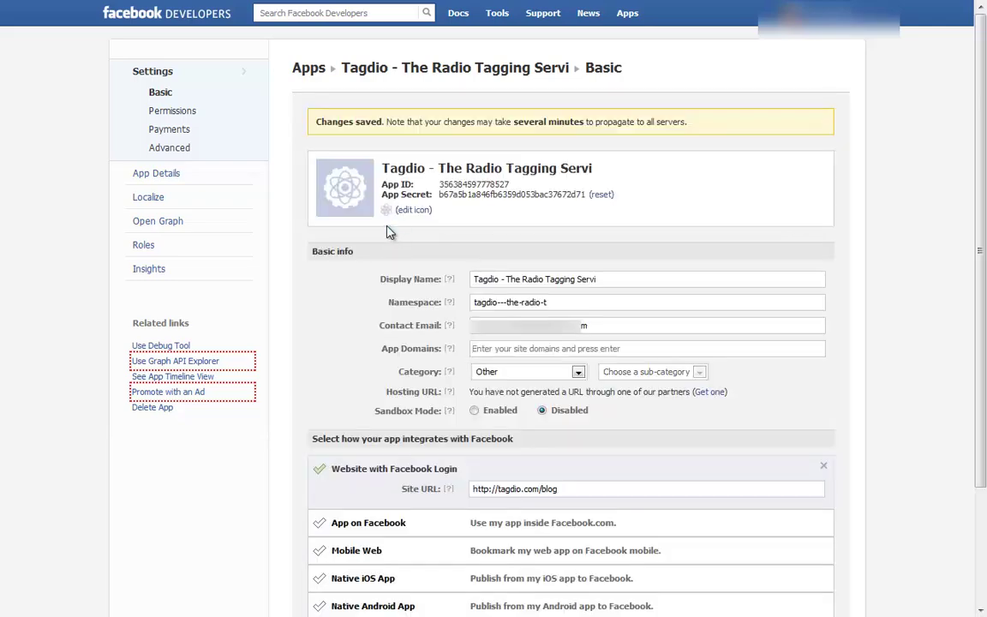
Copy the App ID from the Facebook app settings into the WordPress plugin's App ID field.
scroll(388, 231, "down", 3)
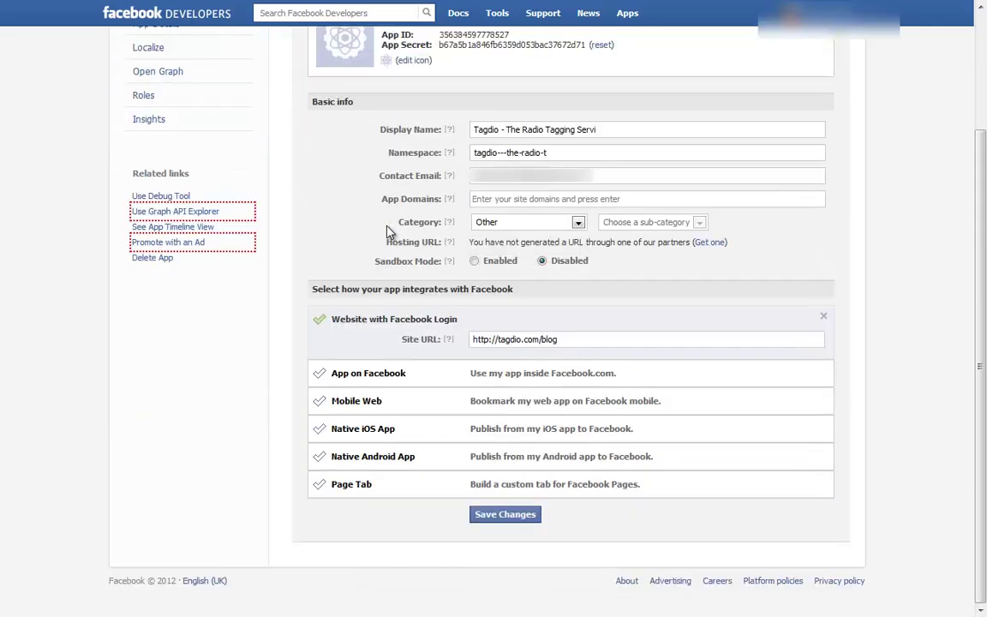
scroll(389, 232, "up", 3)
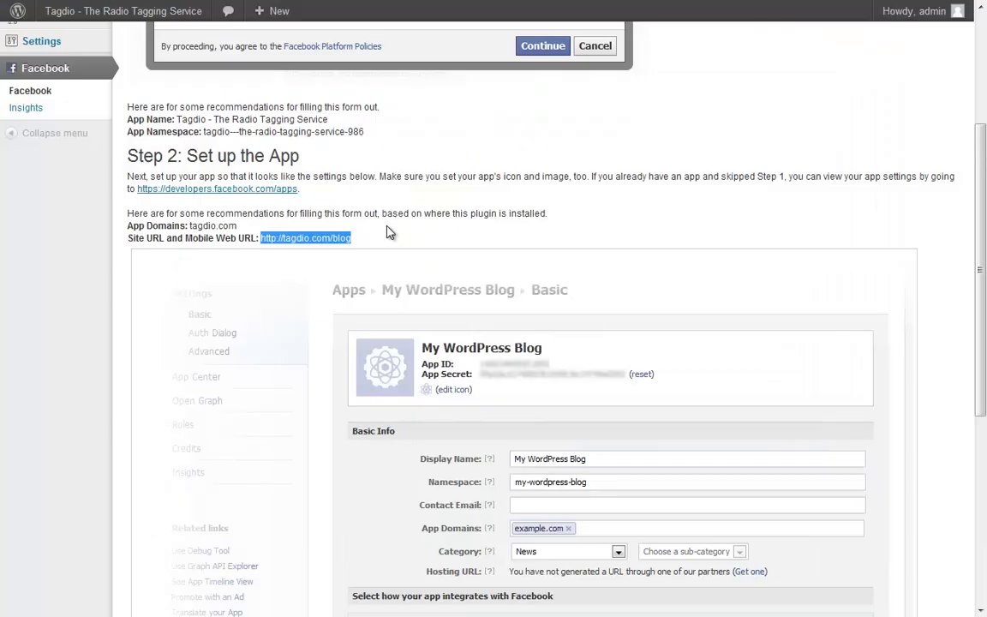
scroll(388, 231, "down", 2)
scroll(388, 231, "down", 3)
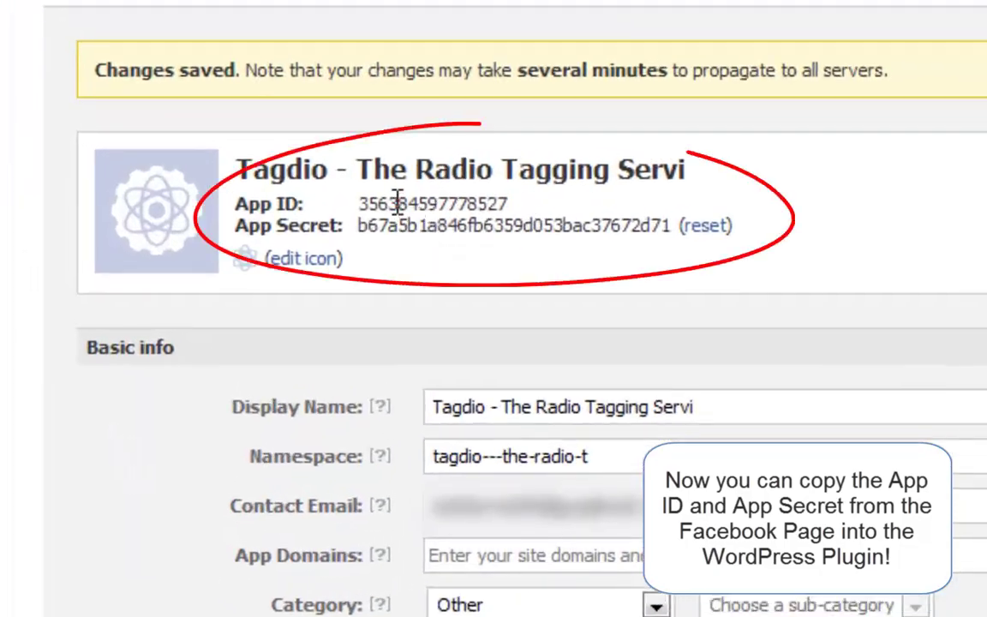
double_click(396, 199)
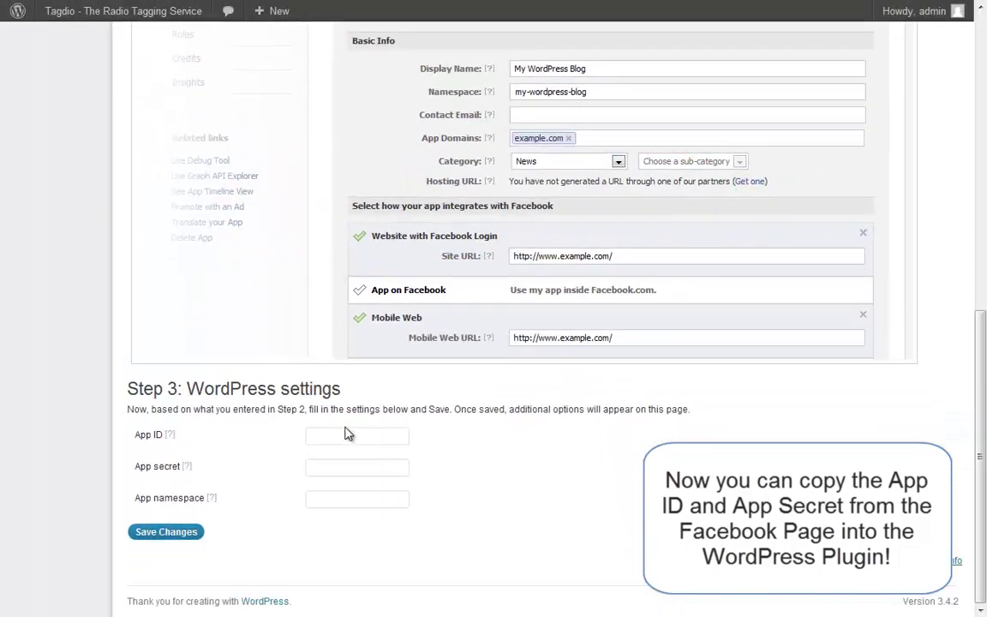
left_click(347, 434)
key("ctrl+v")
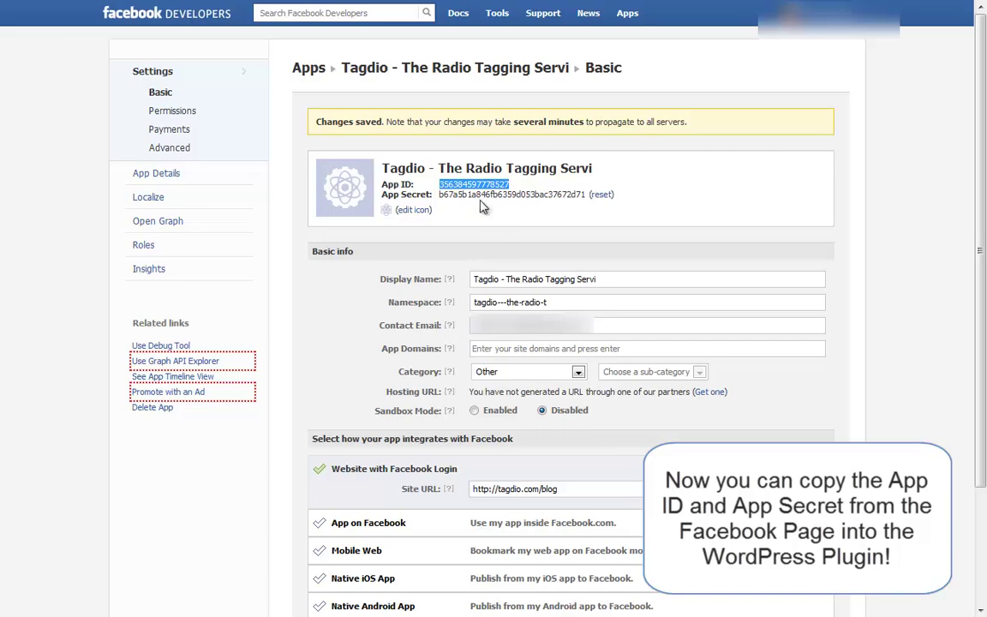
Copy the App Secret from the Facebook app settings into the WordPress plugin's App secret field.
double_click(476, 195)
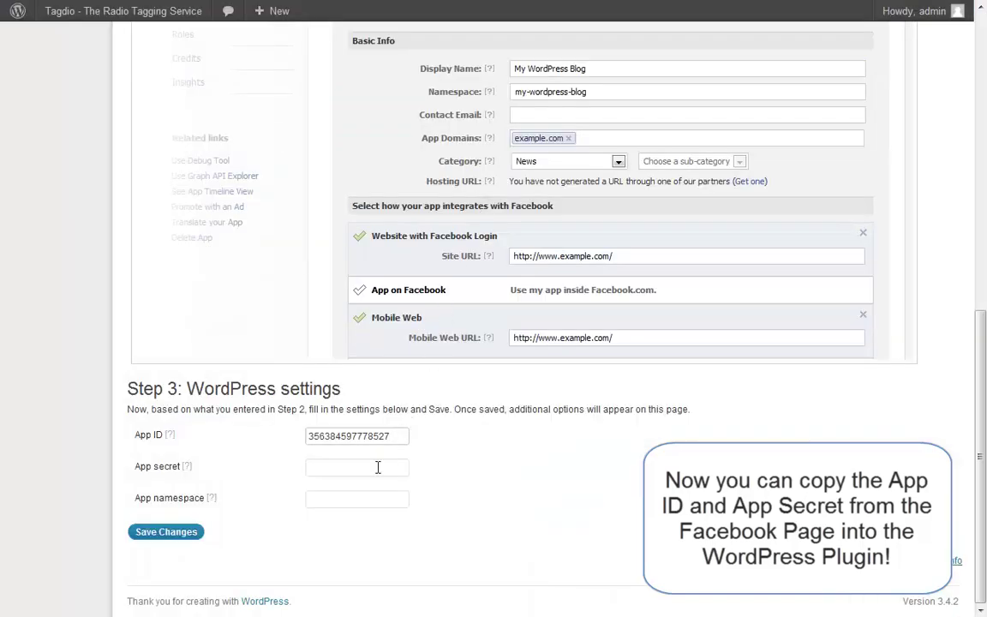
left_click(378, 467)
key("ctrl+v")
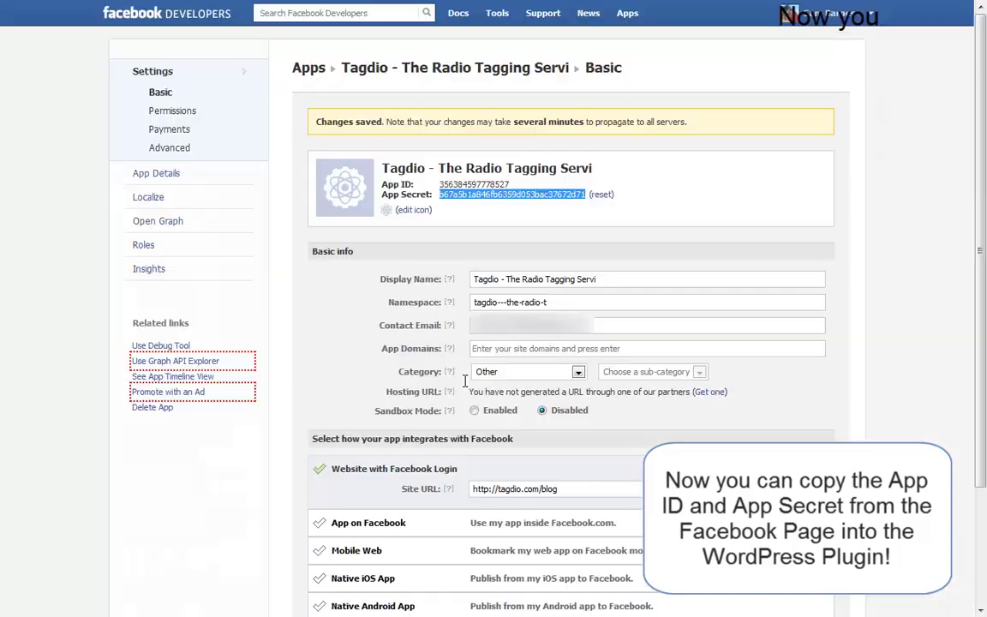
Copy the namespace "tagdio---the-radio-t" into the WordPress plugin's App namespace field and save the plugin settings.
triple_click(506, 306)
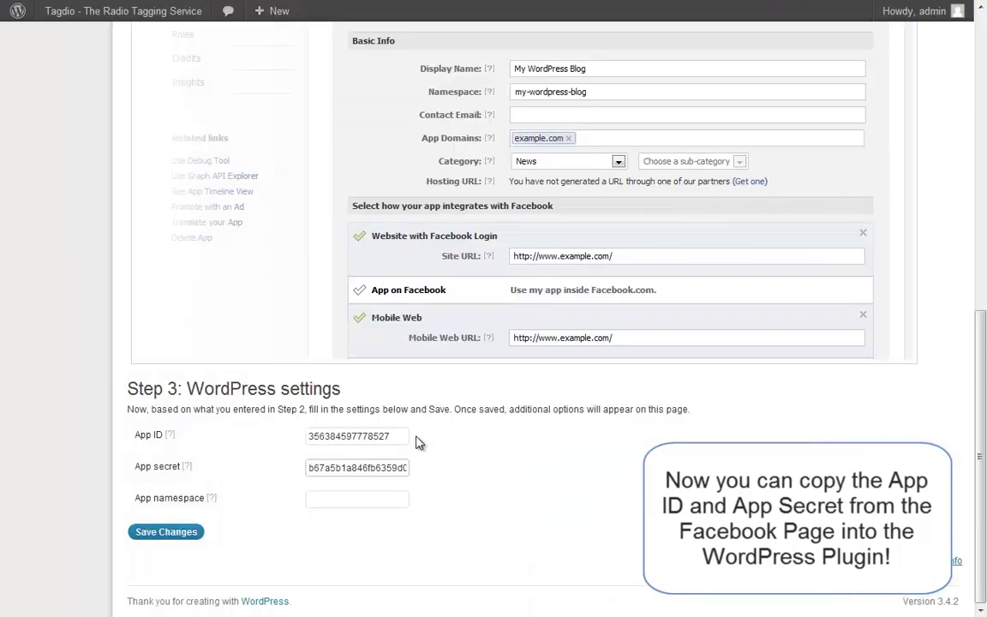
left_click(363, 496)
key("ctrl+v")
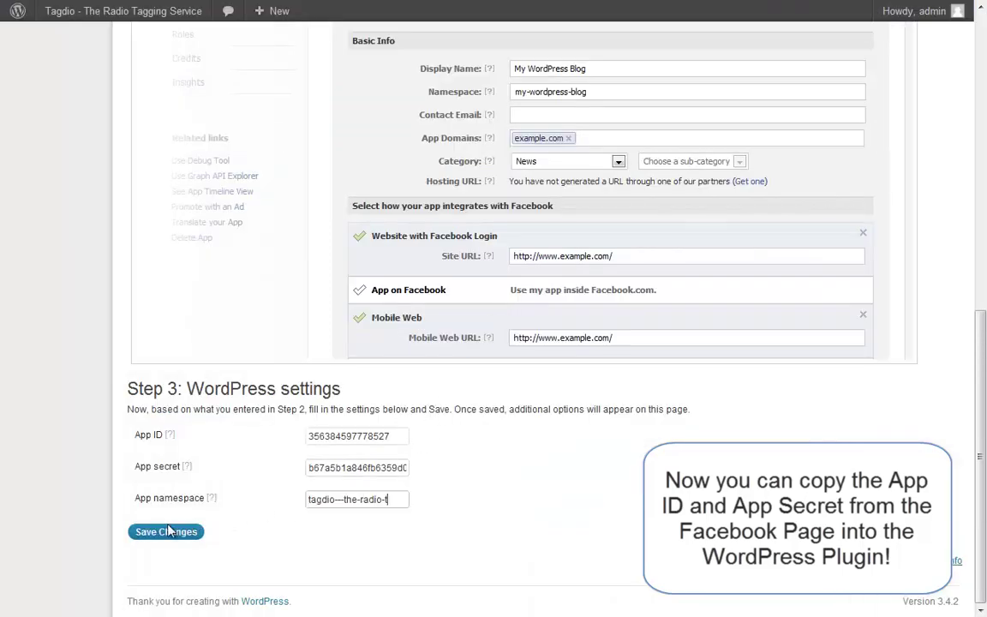
left_click(167, 531)
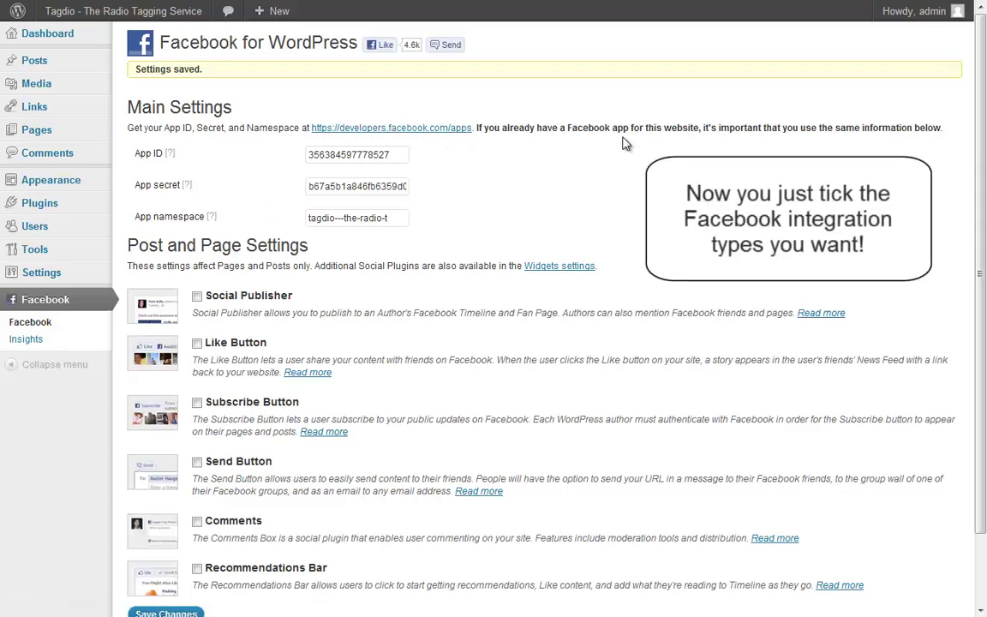
scroll(360, 308, "down", 3)
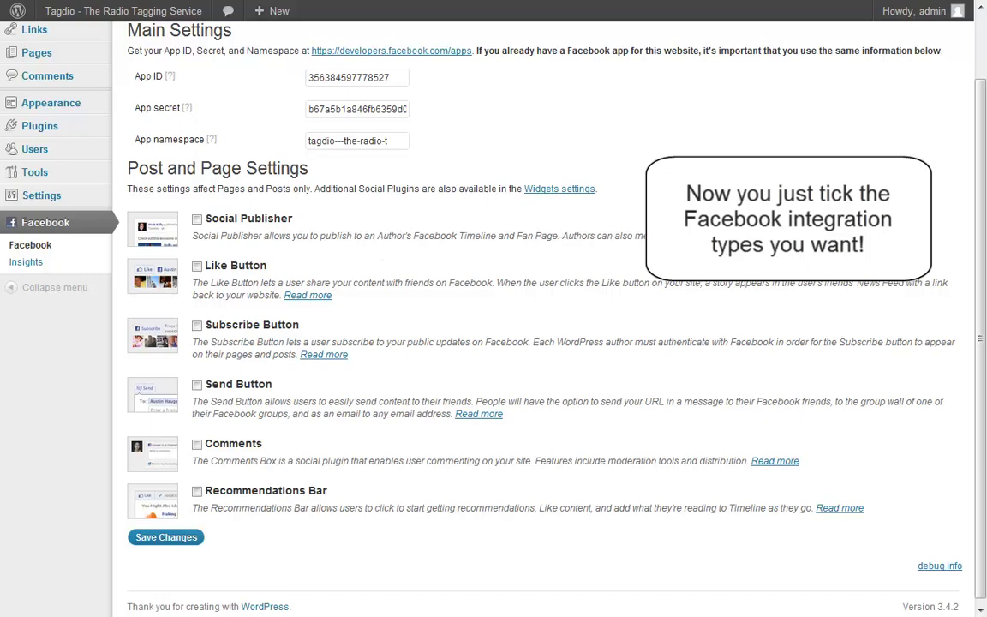
left_click(197, 219)
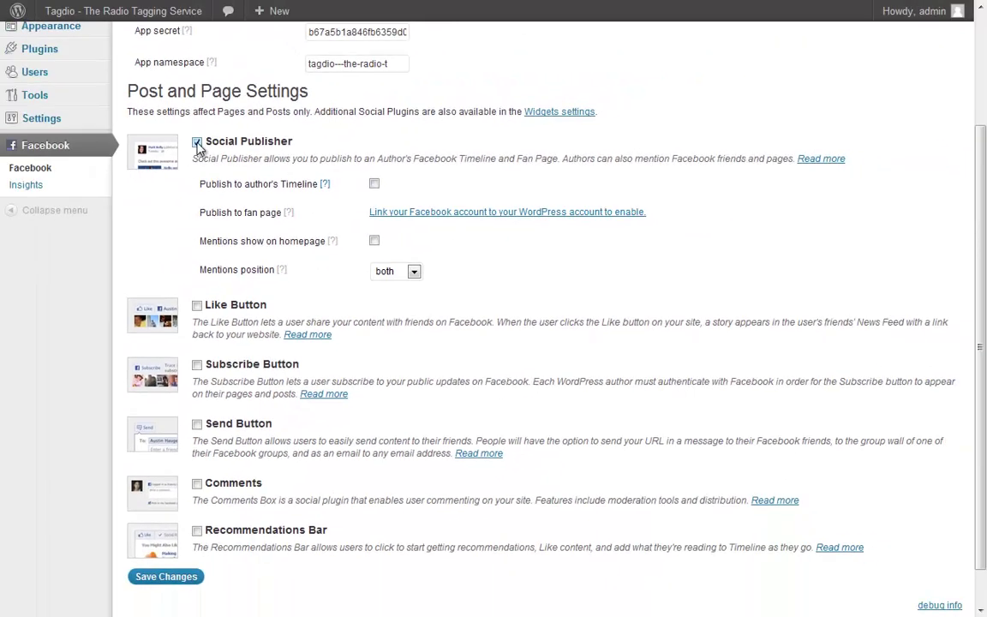
left_click(198, 143)
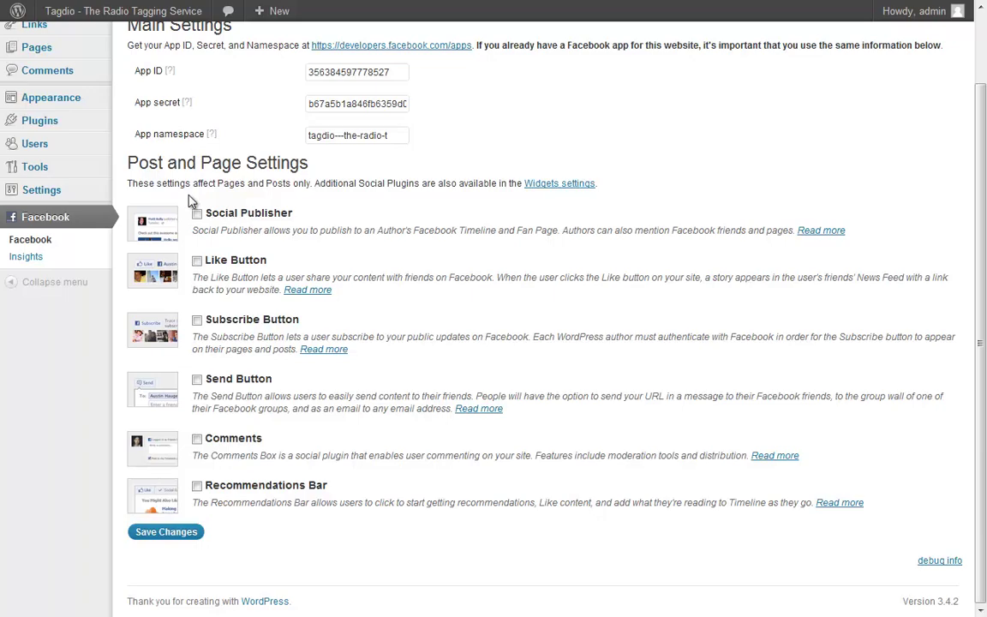
Enable the Like Button for posts and pages, including its Send and Show faces options.
left_click(197, 260)
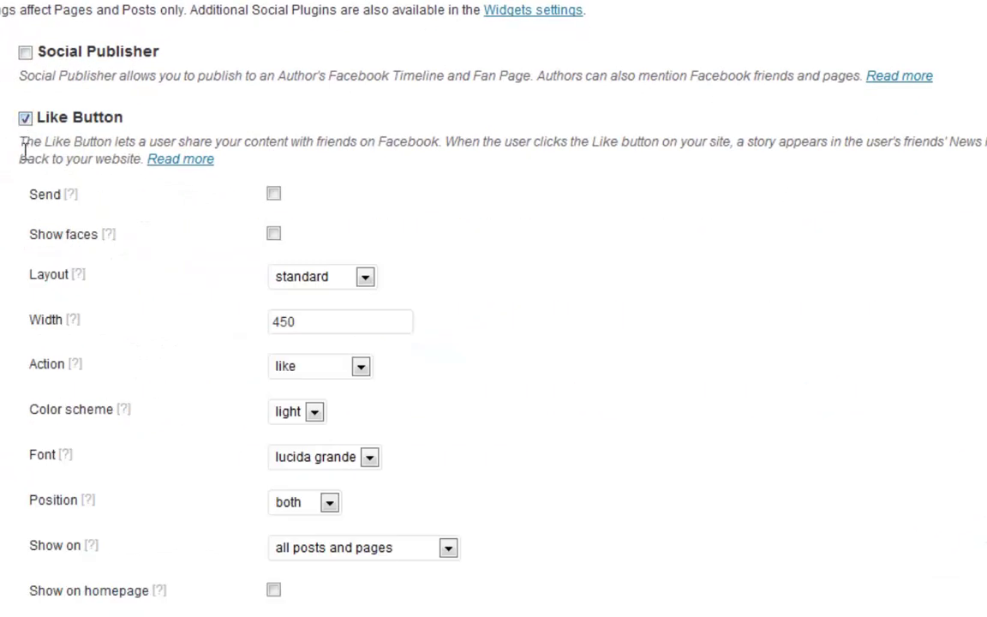
scroll(24, 150, "down", 1)
mouse_move(73, 92)
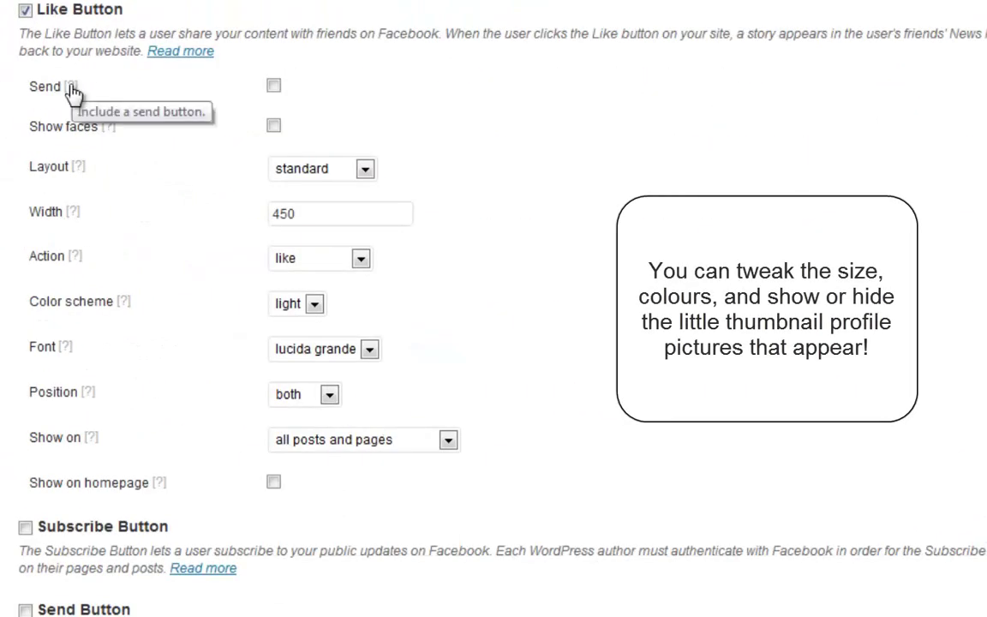
left_click(273, 86)
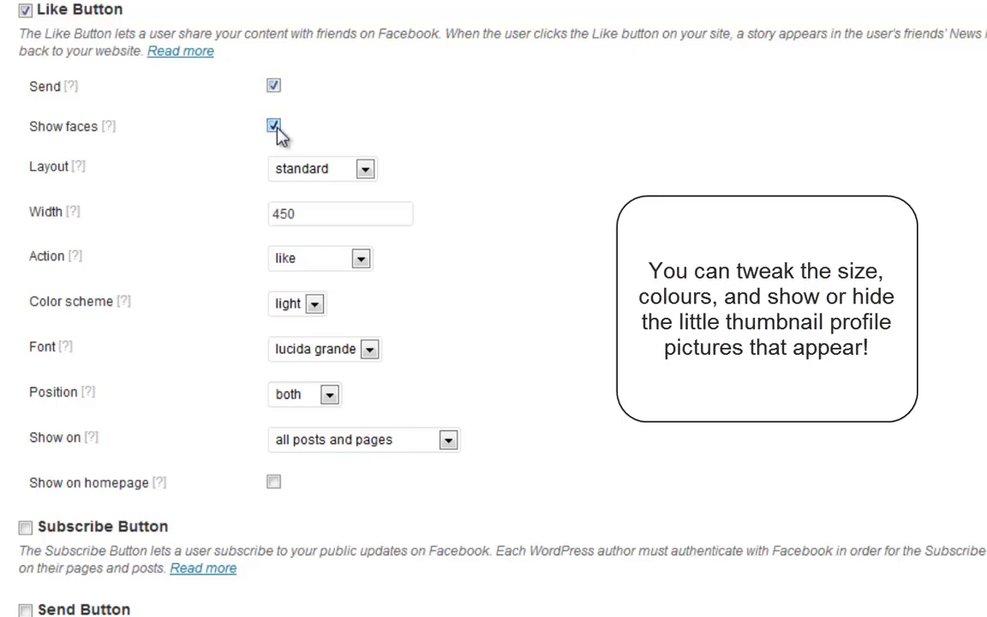
Examine the layout, action, display location and position options available for the Like Button.
scroll(313, 199, "down", 1)
left_click(322, 61)
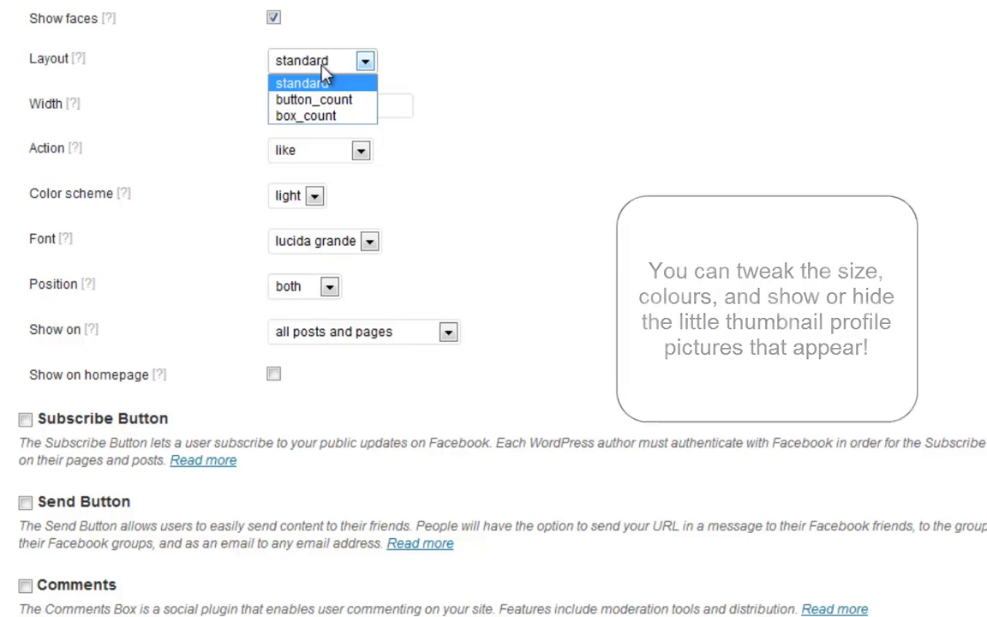
left_click(322, 67)
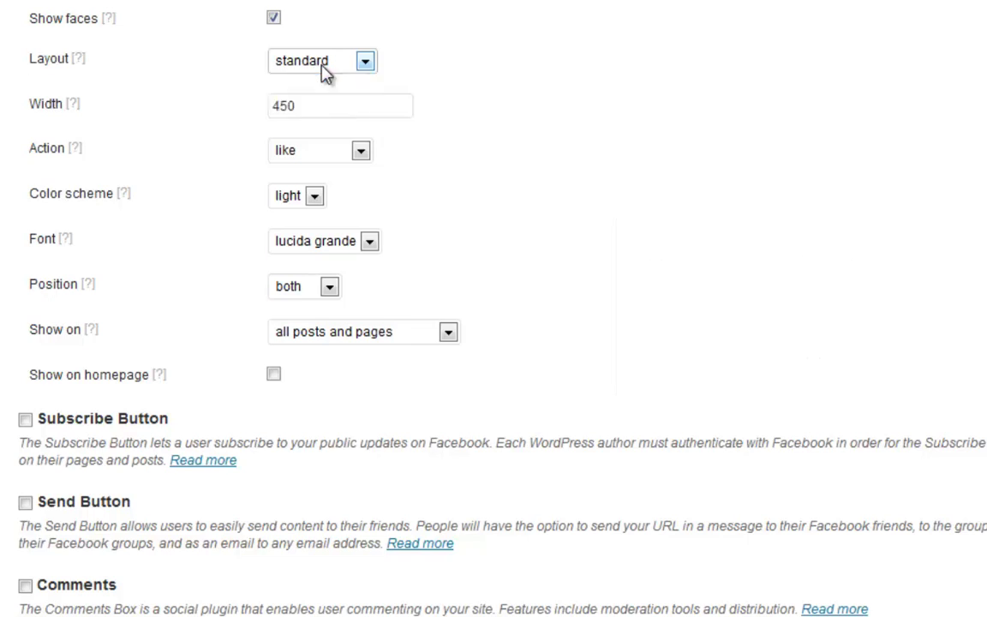
left_click(342, 166)
left_click(341, 172)
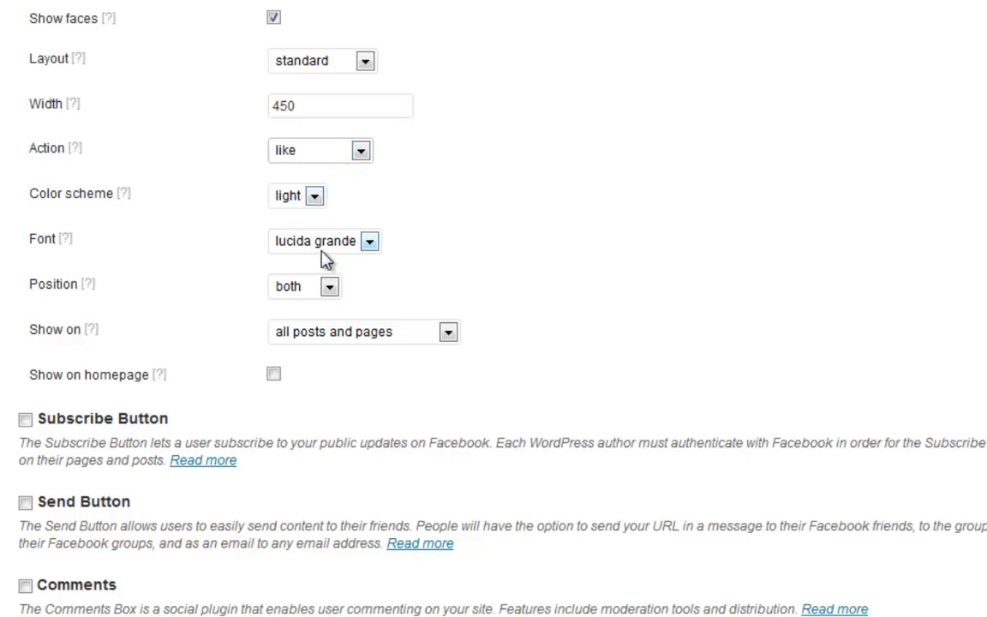
left_click(331, 343)
left_click(327, 340)
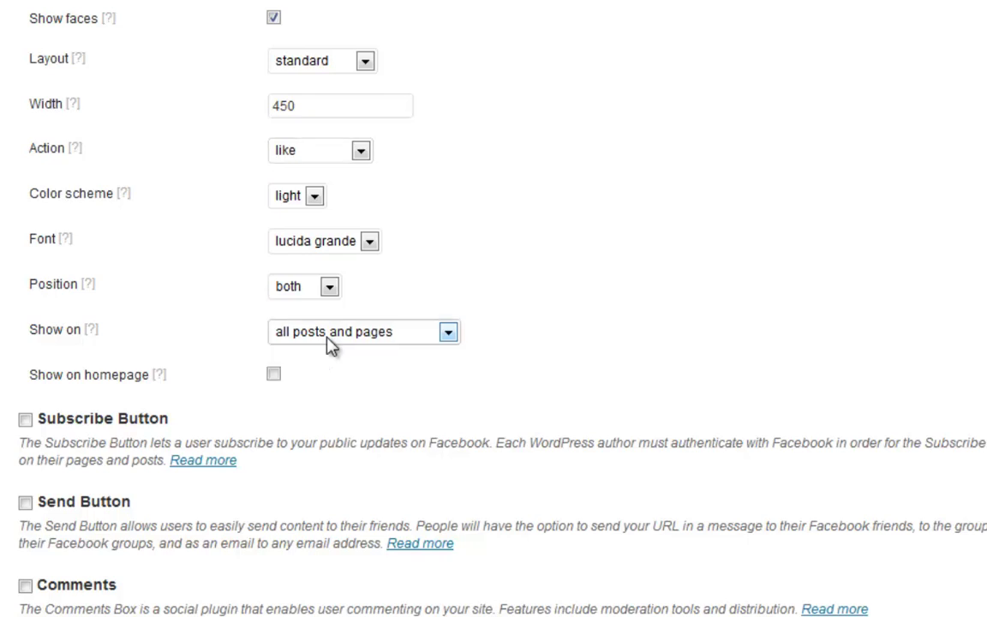
left_click(322, 287)
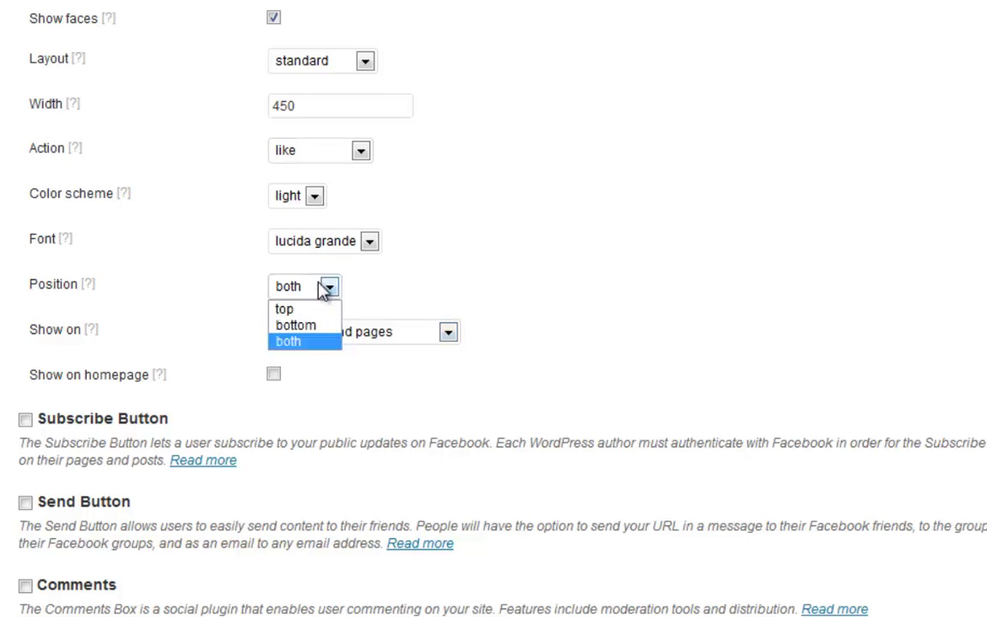
left_click(324, 288)
Set the Like Button to show on the homepage and enable the Subscribe Button.
left_click(273, 374)
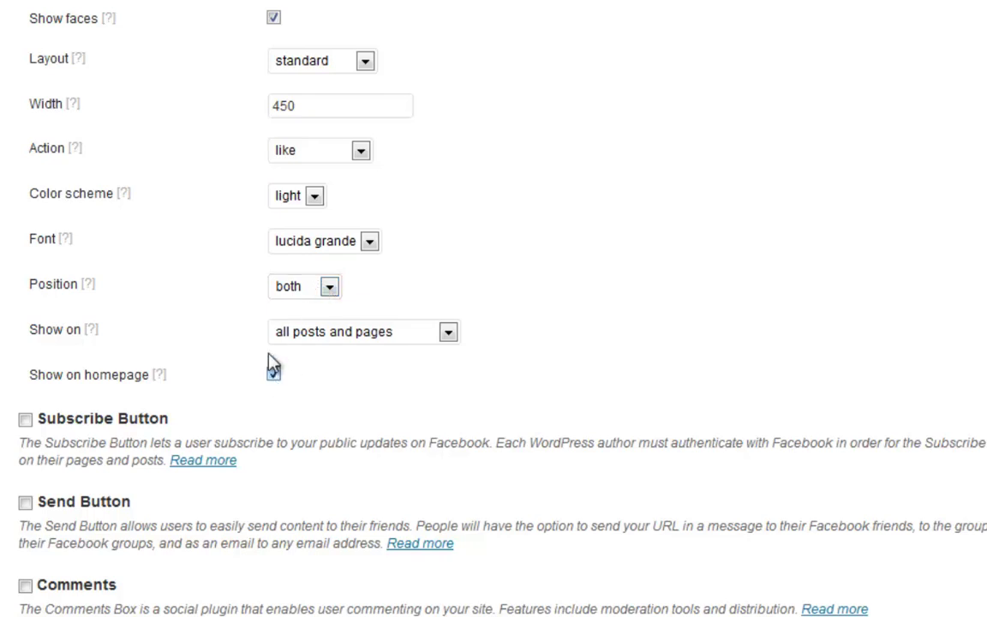
scroll(494, 308, "down", 3)
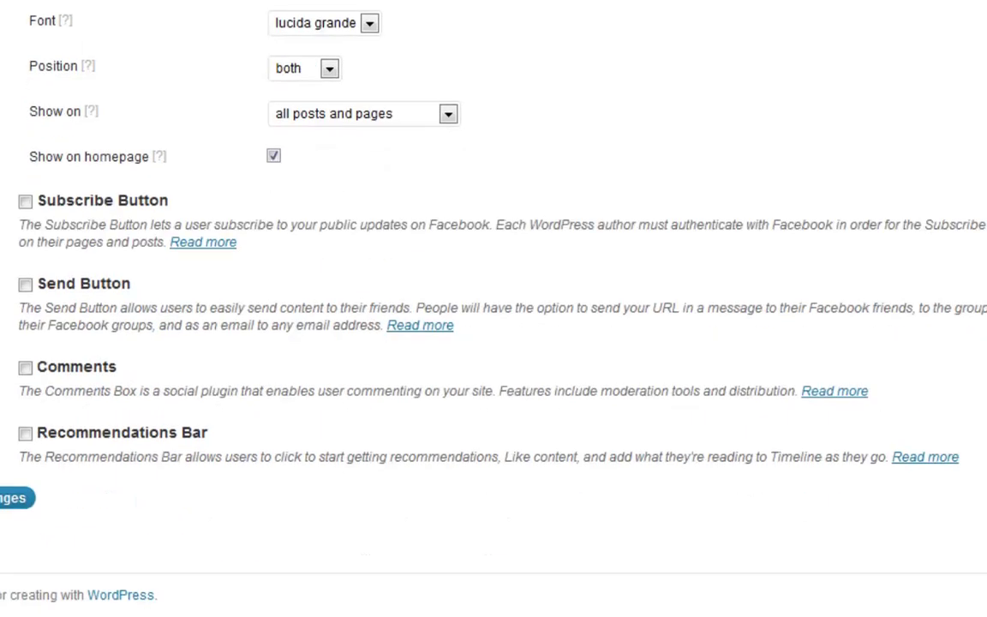
left_click(25, 203)
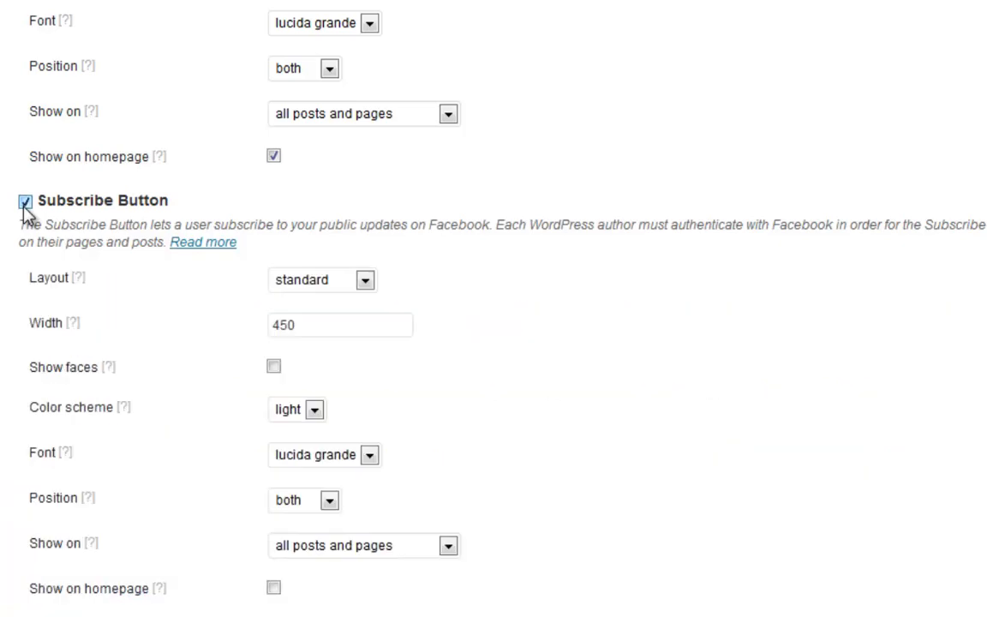
Enable the Comments box for posts and pages and save the plugin settings.
scroll(51, 218, "down", 3)
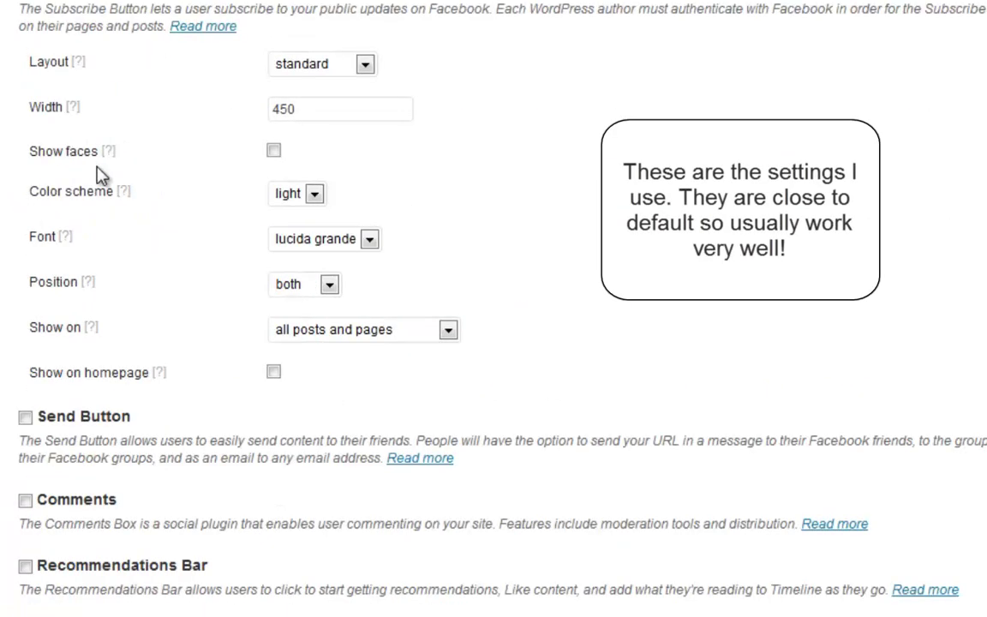
scroll(102, 176, "down", 2)
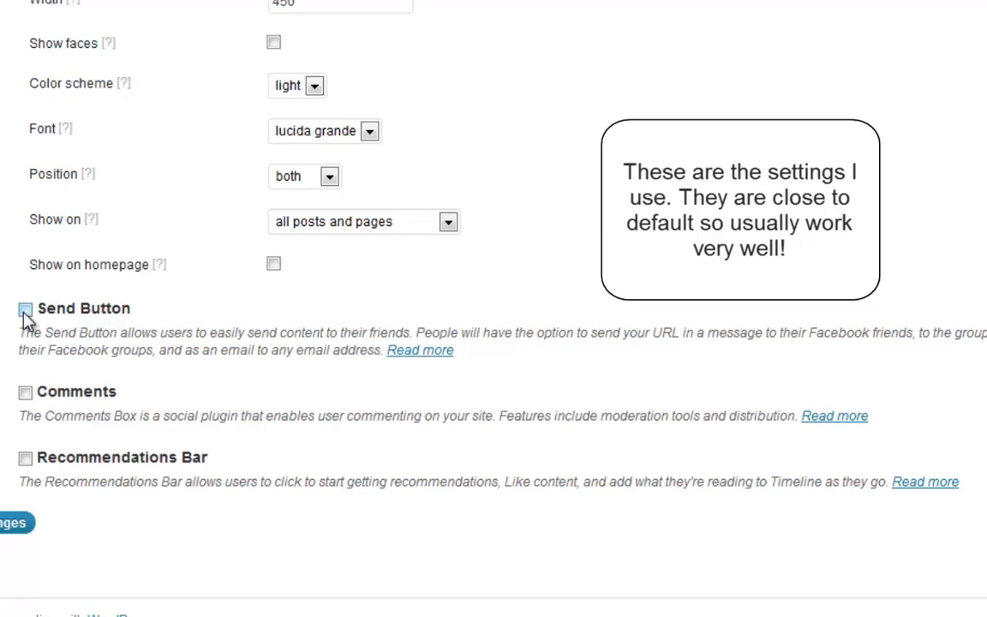
left_click(27, 394)
scroll(238, 300, "down", 4)
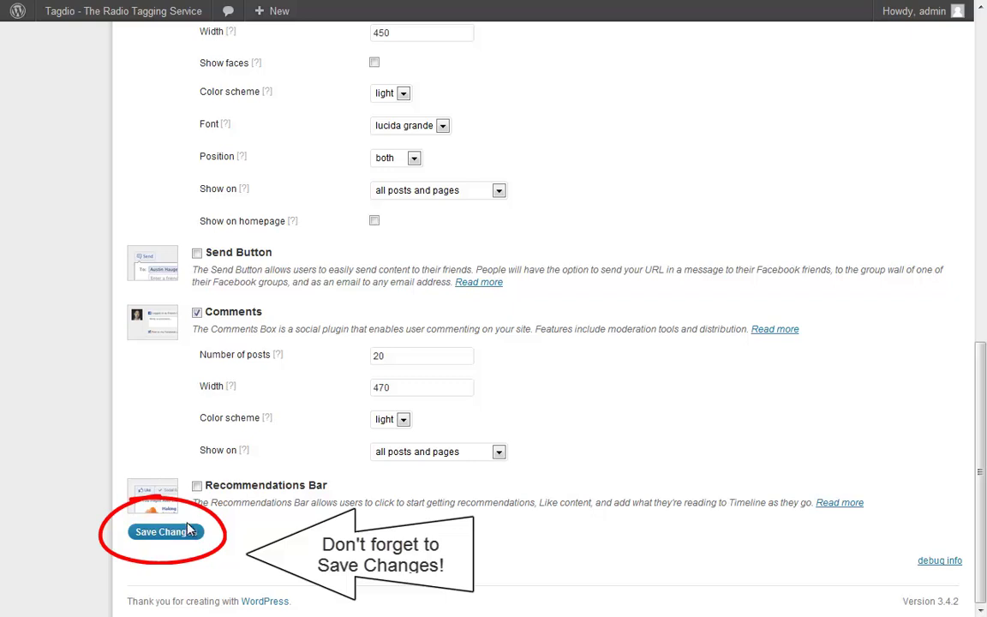
left_click(190, 533)
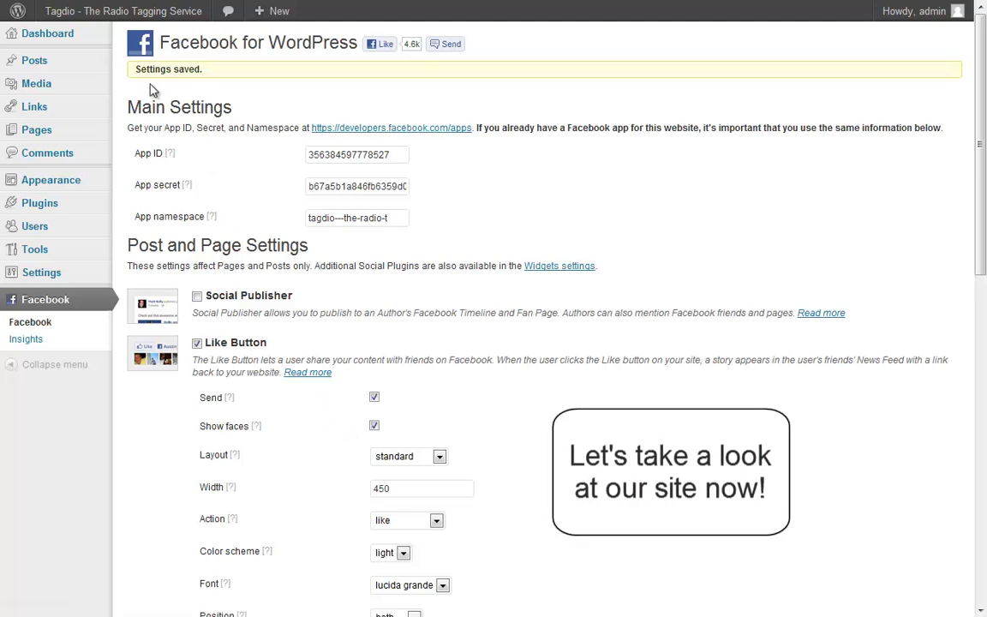
Visit the site's home page and check the Like and Send buttons around the posts.
key("F11")
mouse_move(146, 10)
left_click(63, 36)
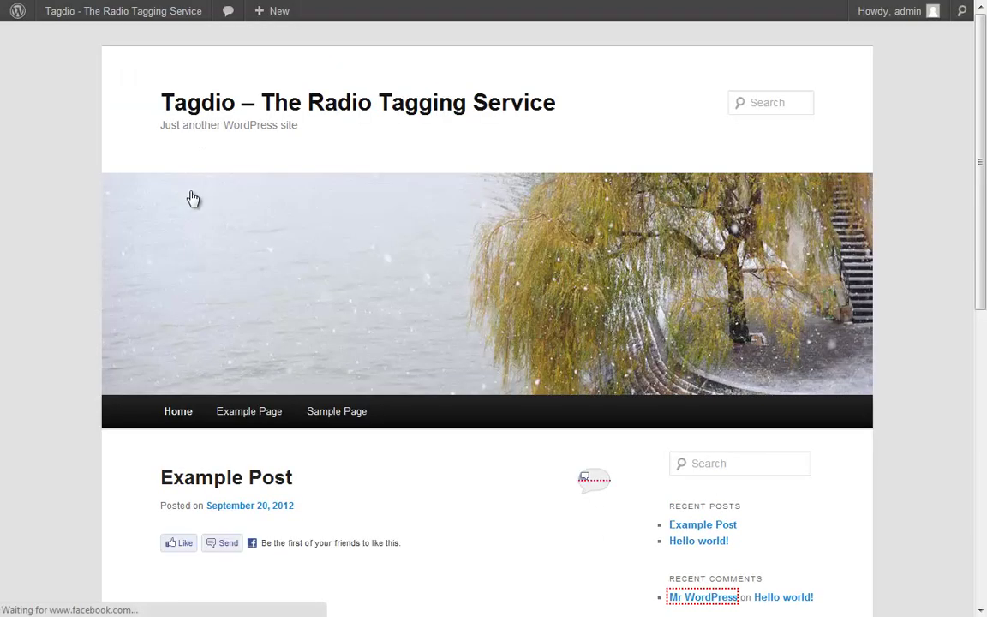
scroll(193, 199, "down", 1)
scroll(193, 199, "down", 1)
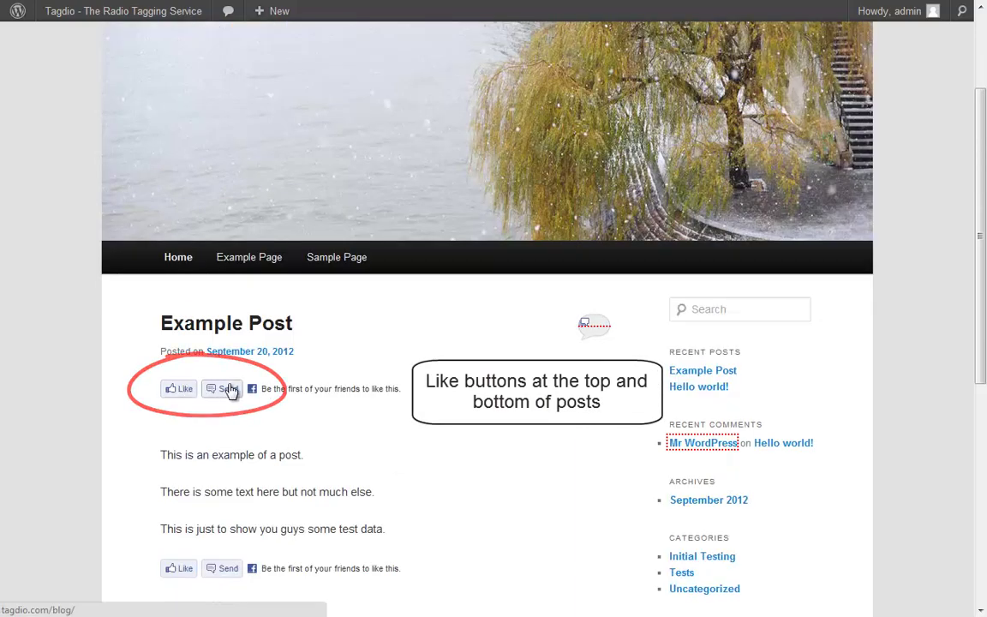
scroll(231, 390, "down", 1)
scroll(240, 377, "down", 4)
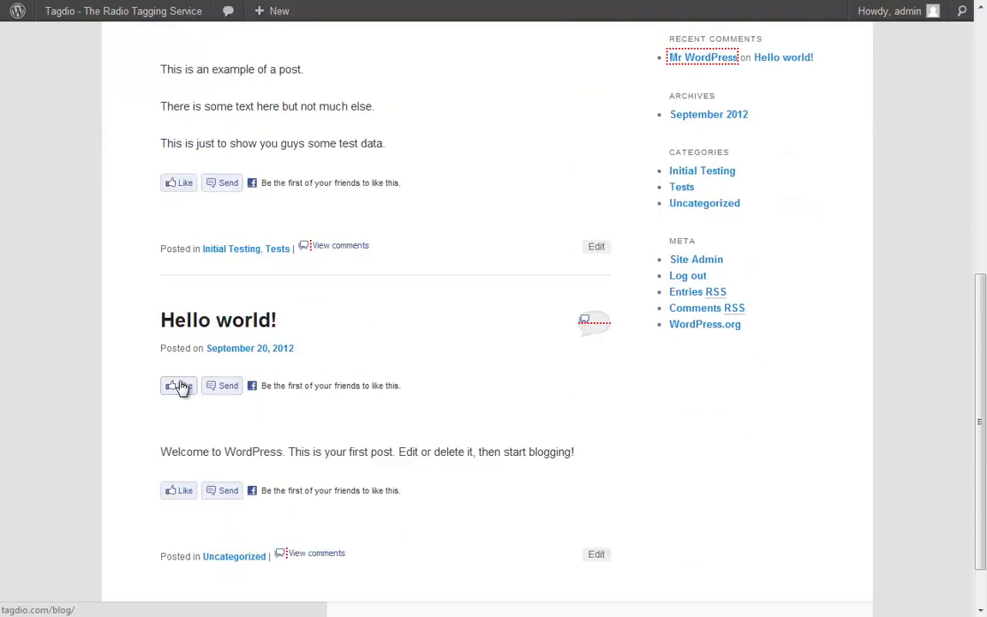
scroll(180, 387, "down", 1)
scroll(181, 384, "up", 7)
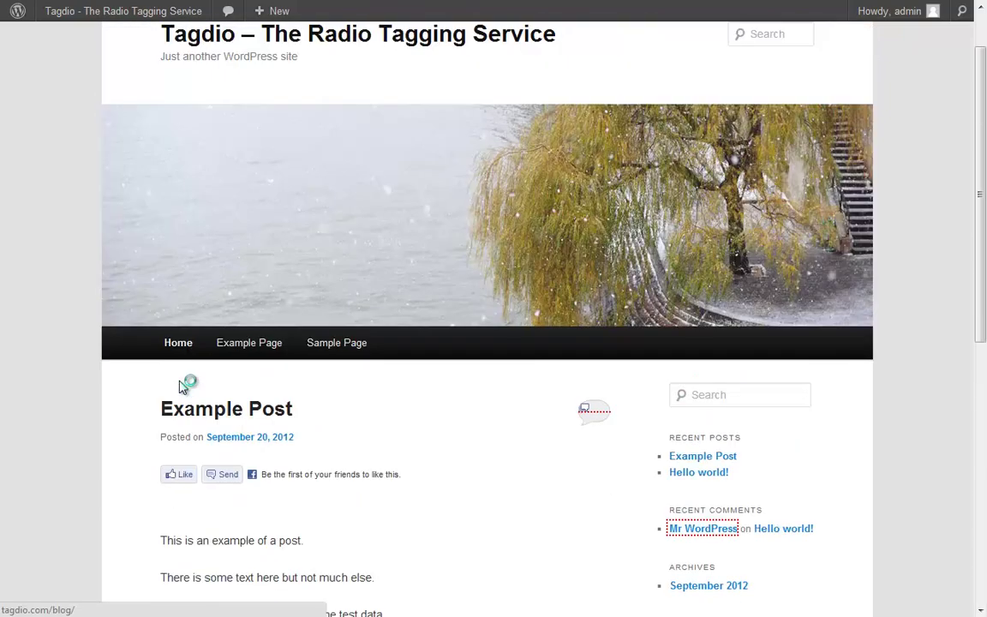
scroll(181, 386, "up", 1)
Open the Example Page and check its Like and Send buttons and the Facebook comment box.
left_click(247, 414)
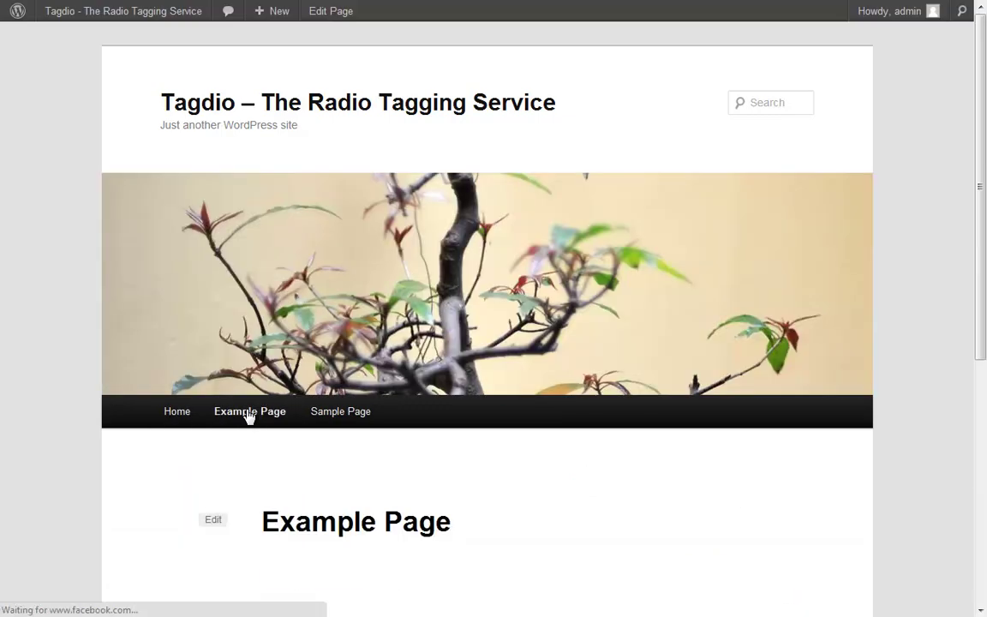
scroll(248, 415, "down", 2)
scroll(248, 415, "down", 1)
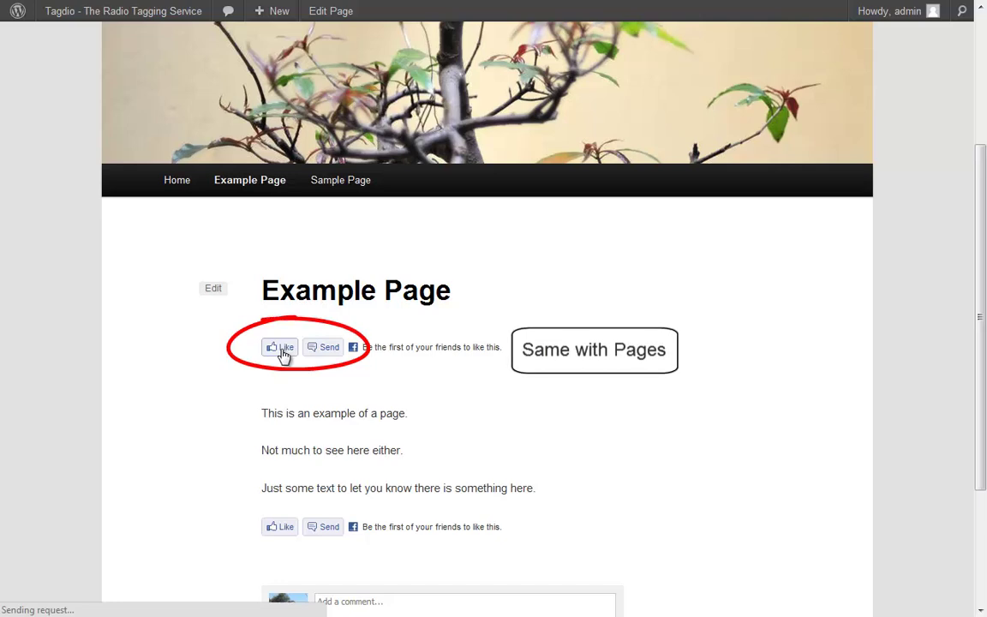
scroll(336, 353, "down", 3)
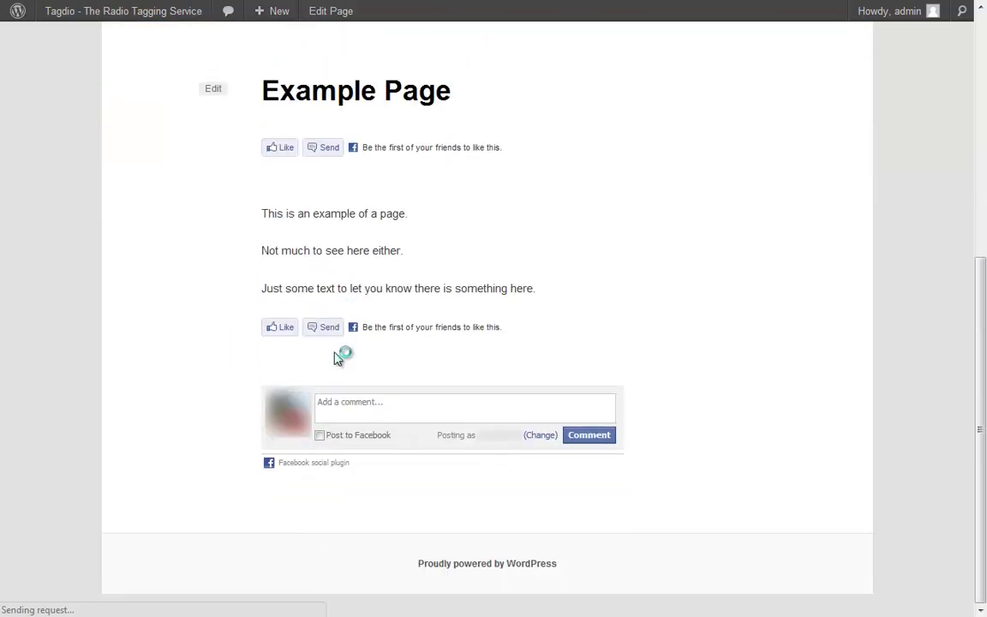
Write "This is a Great page!" in the Example Page's Facebook comment box.
left_click(337, 401)
type("This ")
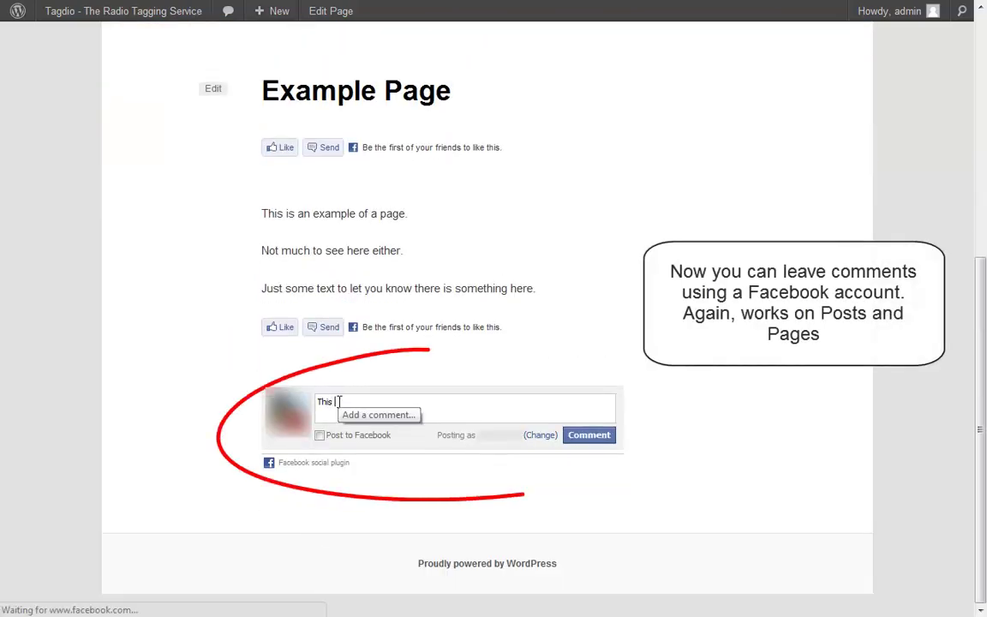
type("is a Great page!")
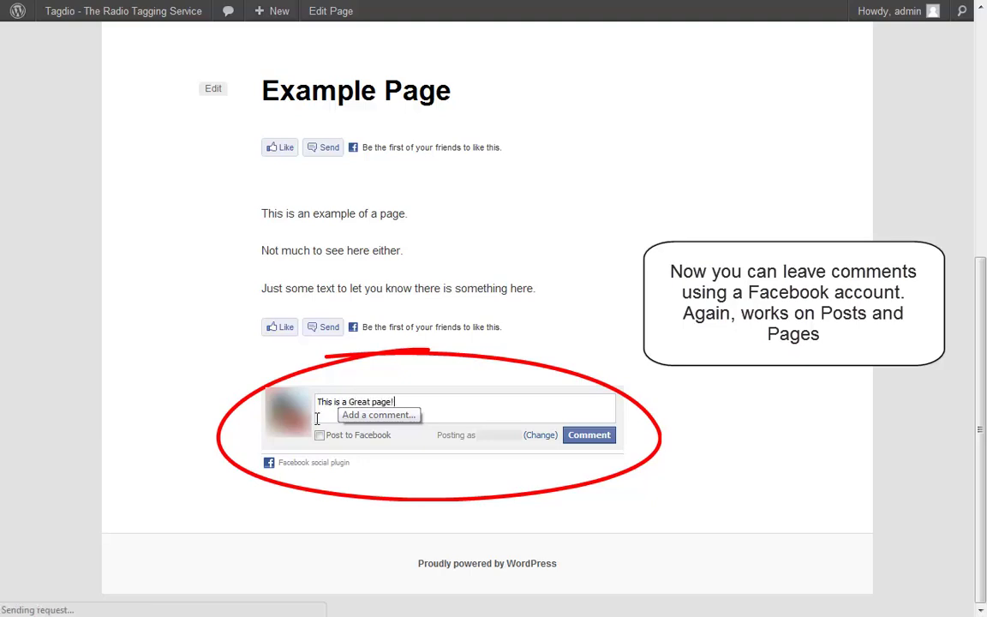
left_click(320, 436)
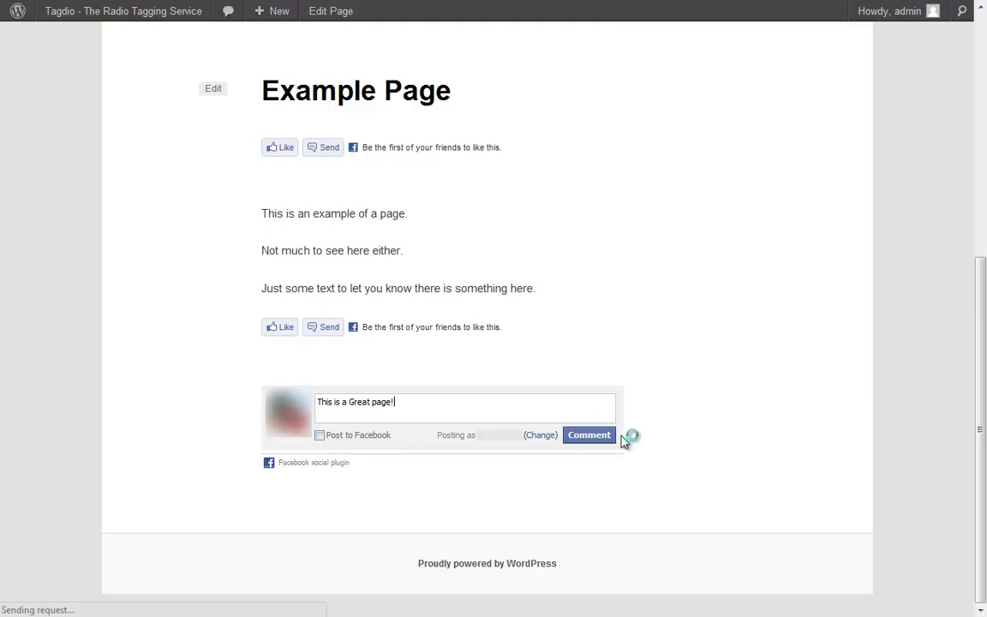
Open the dashboard's widget management page and add the Facebook Like Button widget as the first item in the Main Sidebar.
scroll(698, 257, "up", 5)
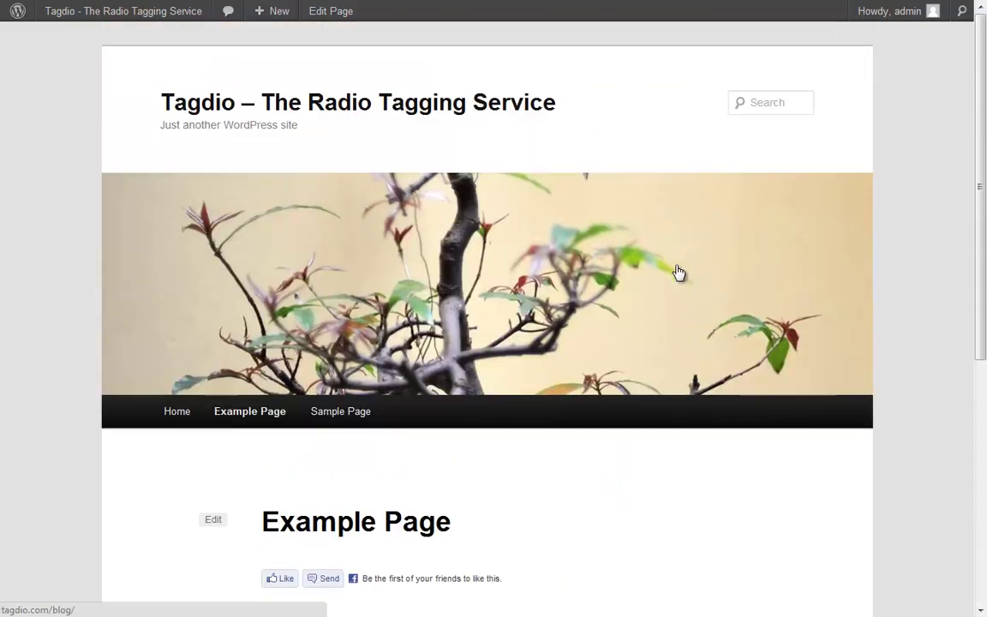
mouse_move(900, 11)
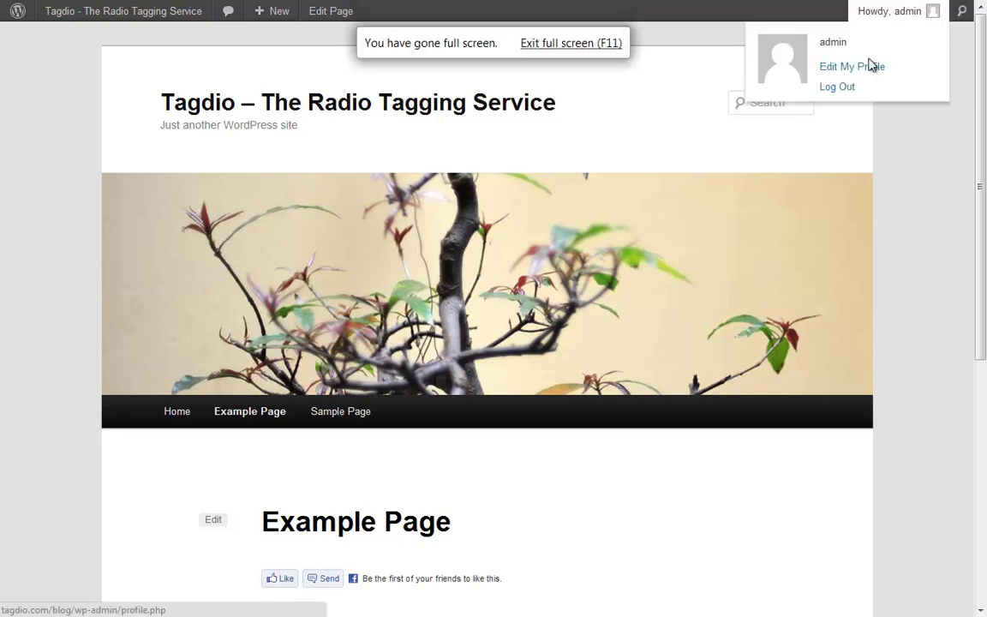
left_click(845, 89)
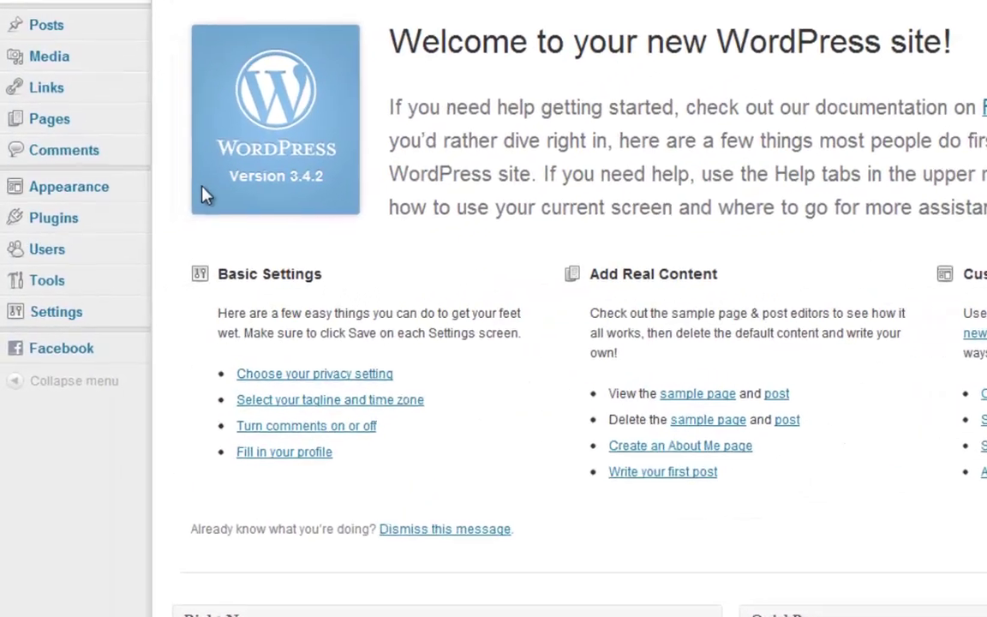
mouse_move(61, 227)
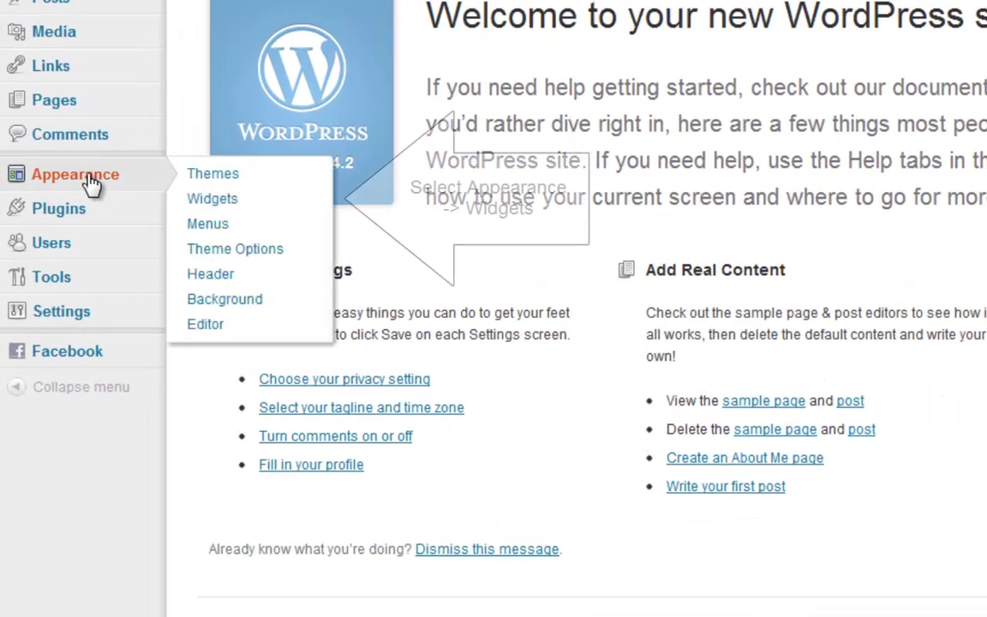
left_click(213, 199)
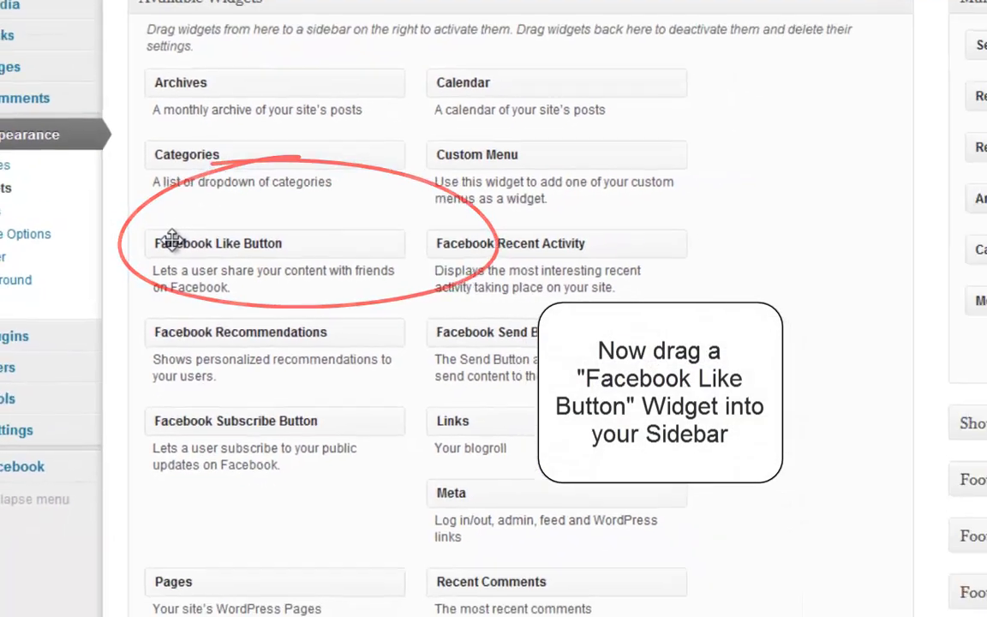
left_click_drag(172, 240, 986, 43)
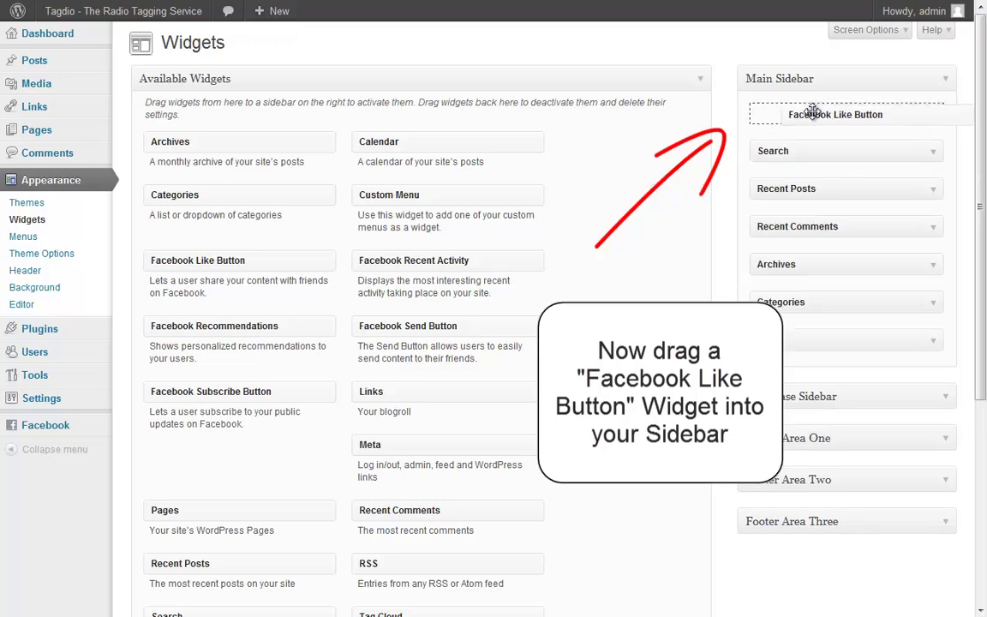
left_click_drag(812, 112, 759, 105)
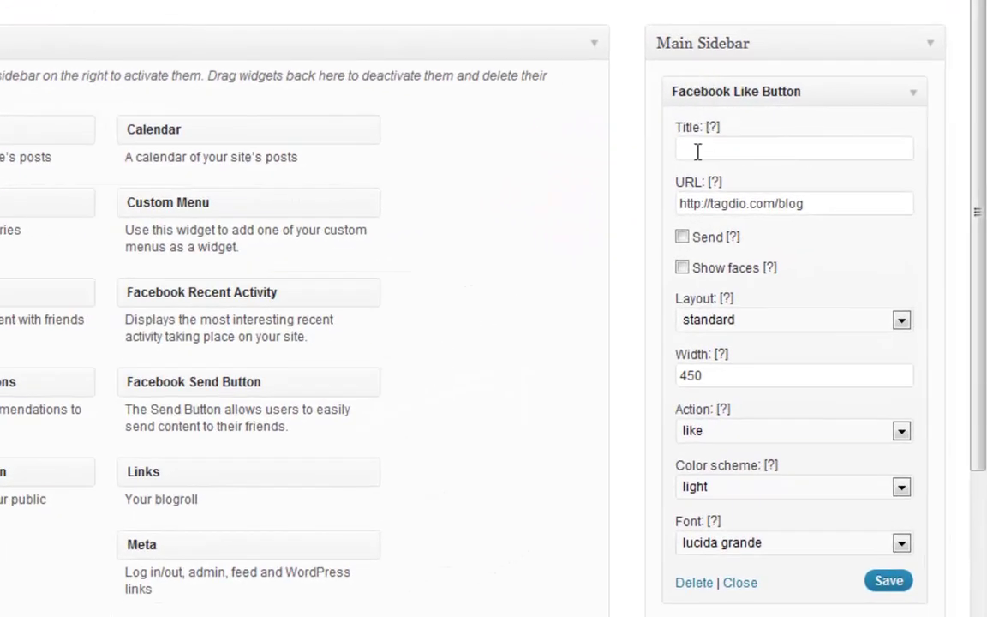
Title the sidebar's Facebook Like Button widget "Like this page on Facebook", enable Send and Show faces, and save it.
left_click(698, 151)
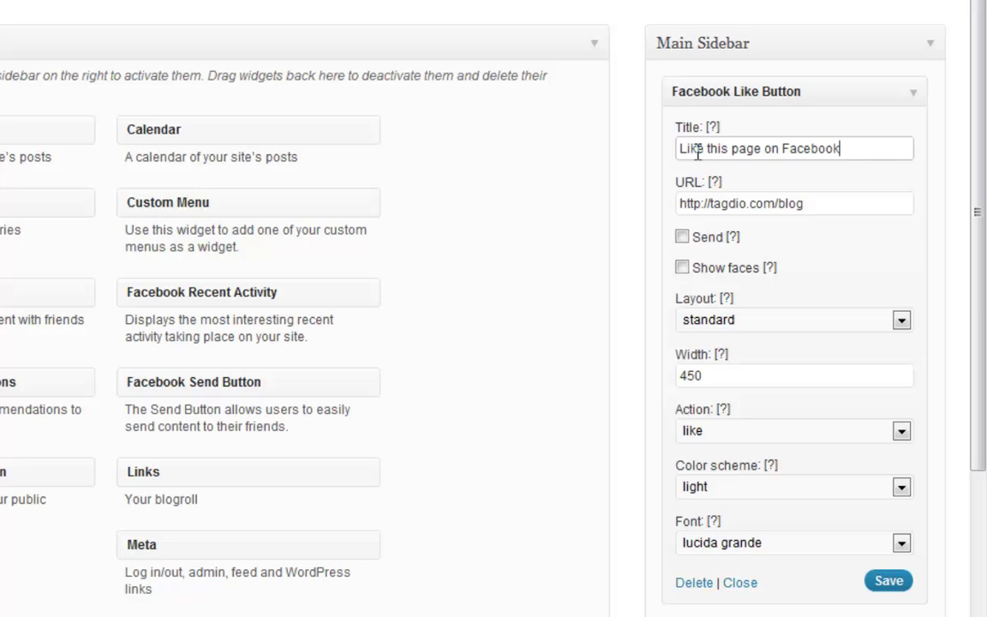
left_click(682, 239)
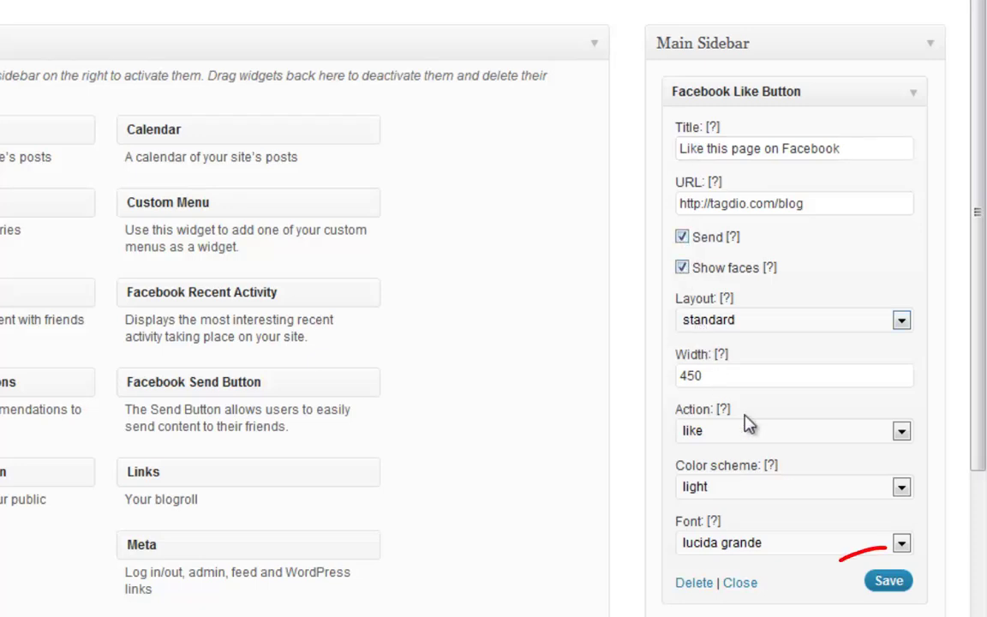
left_click(889, 582)
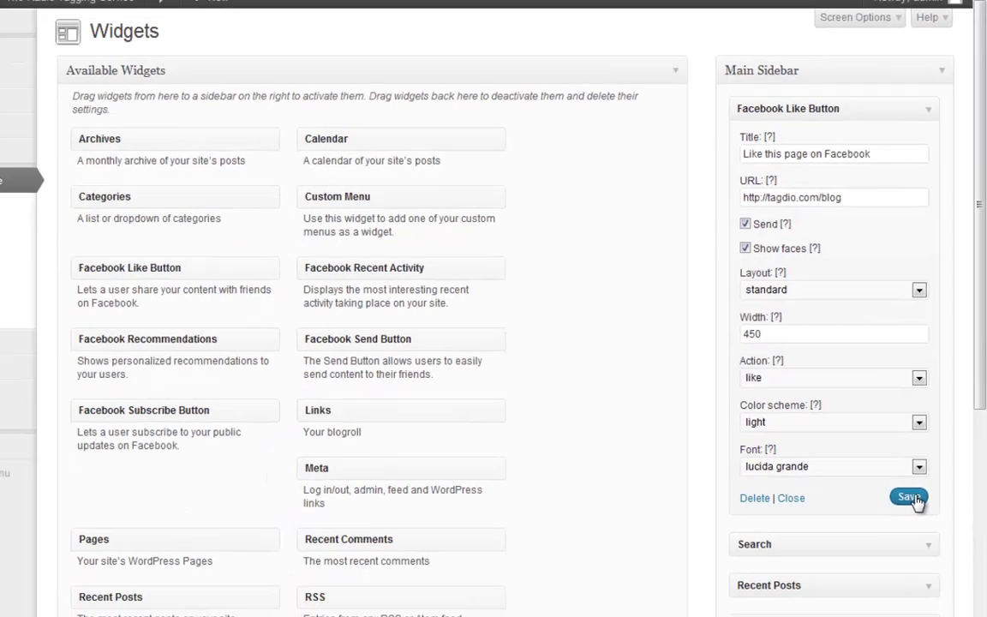
left_click(928, 109)
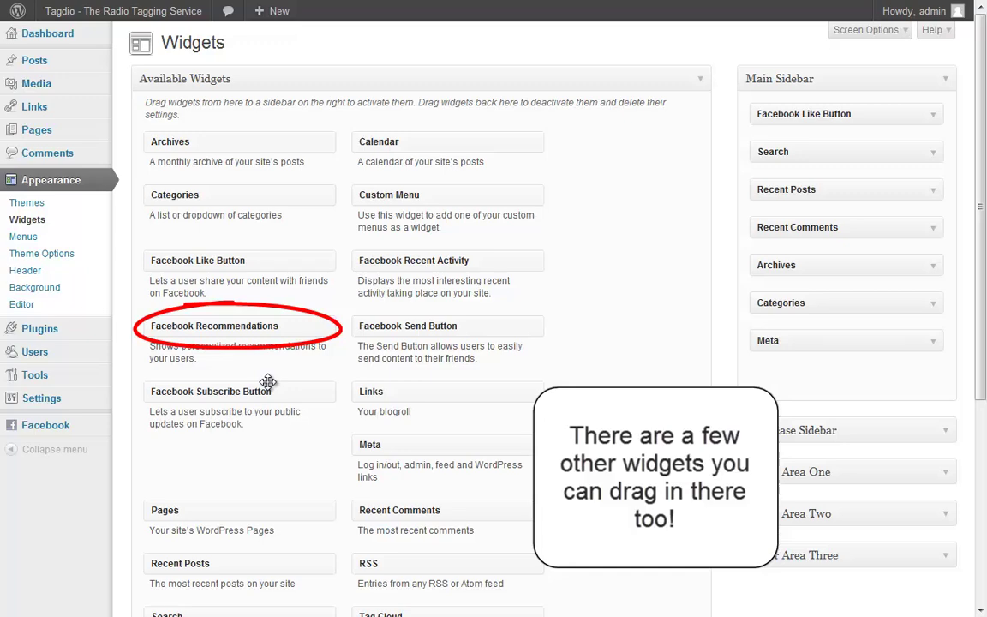
Visit the site and check the Like Button widget in the sidebar and the Facebook buttons on the posts.
mouse_move(124, 10)
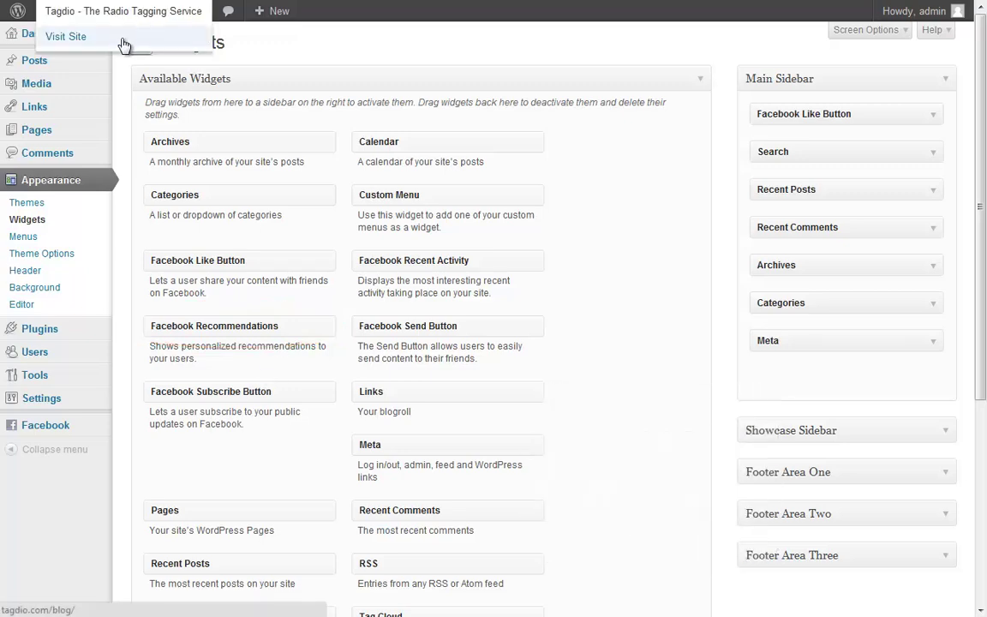
left_click(125, 43)
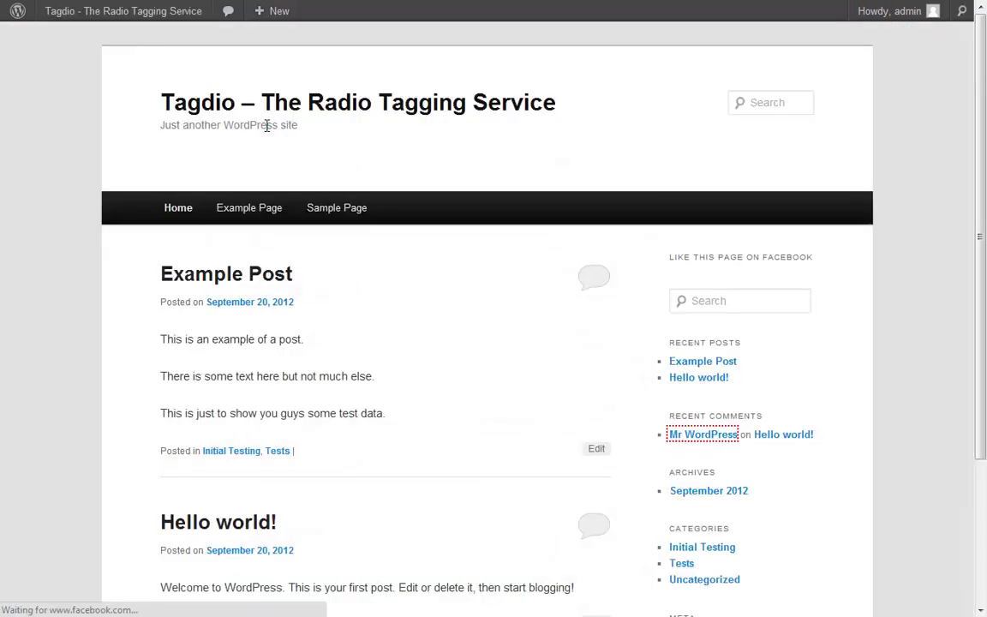
scroll(268, 129, "down", 2)
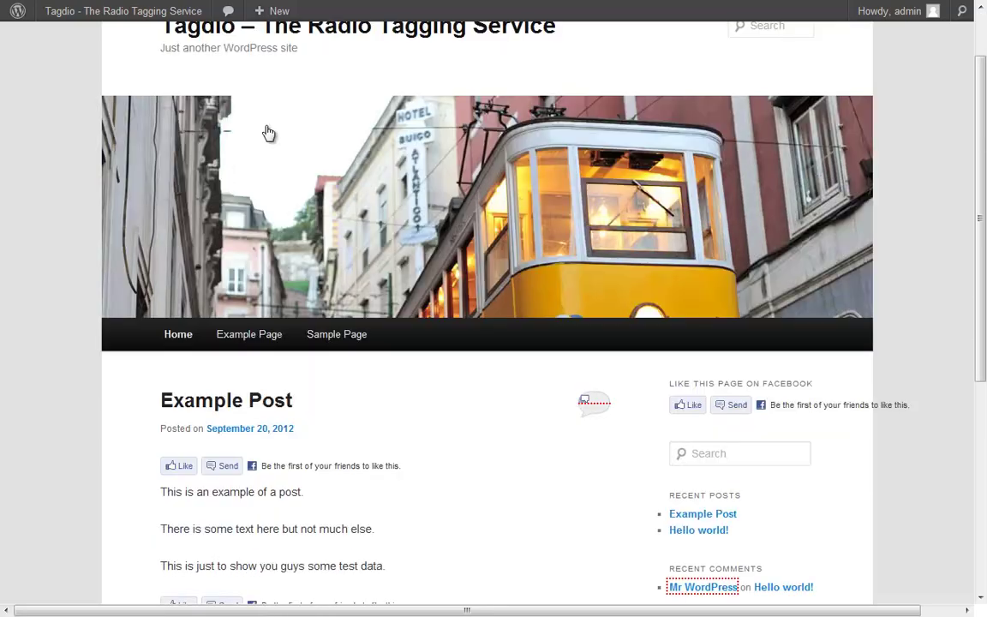
scroll(268, 135, "down", 1)
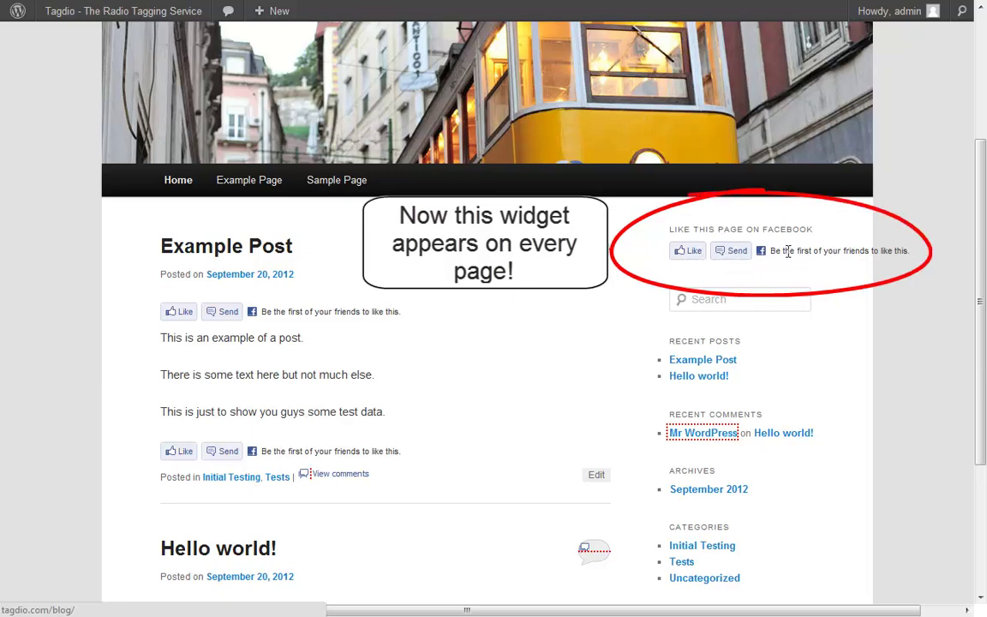
scroll(782, 271, "down", 2)
scroll(783, 273, "down", 1)
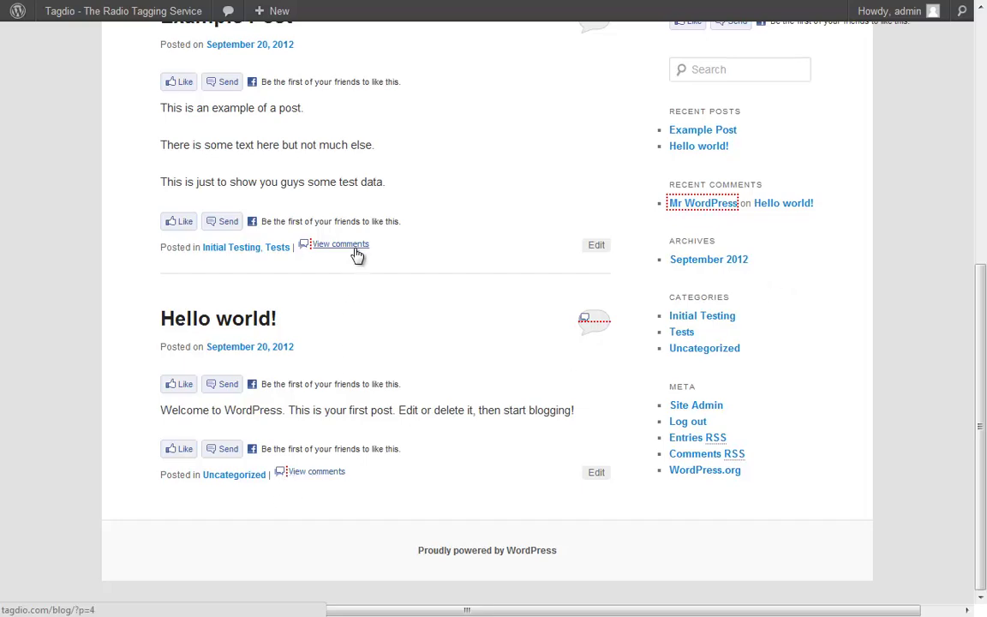
scroll(450, 293, "up", 6)
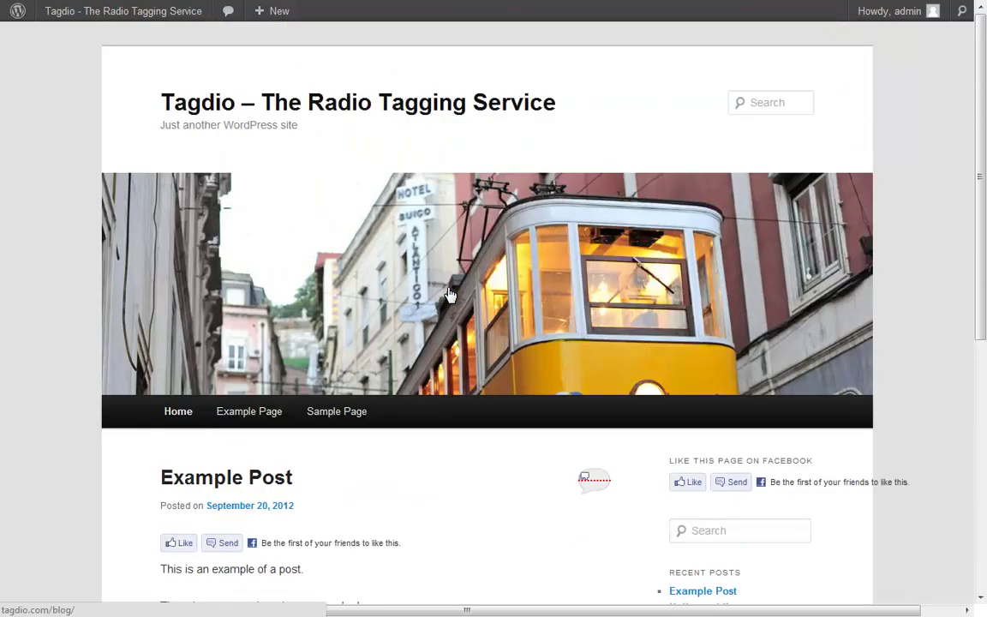